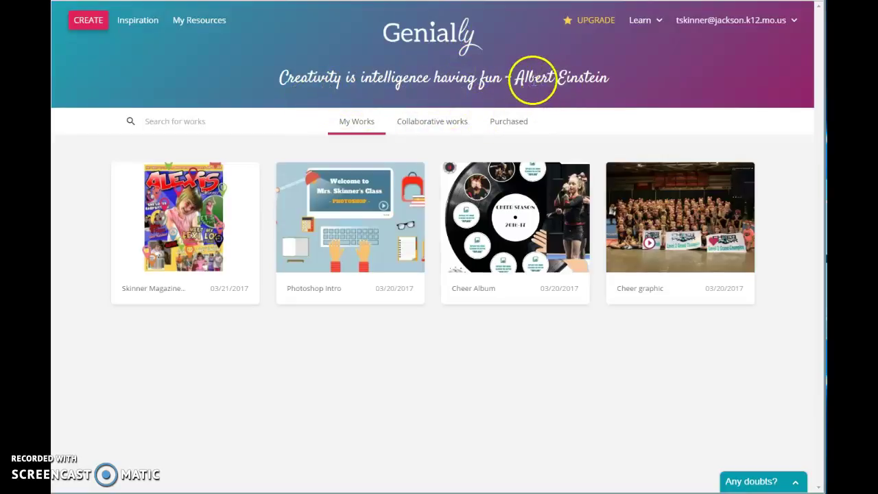
# Go to CREATE to start a new genially from the template gallery.
pyautogui.click(89, 24)
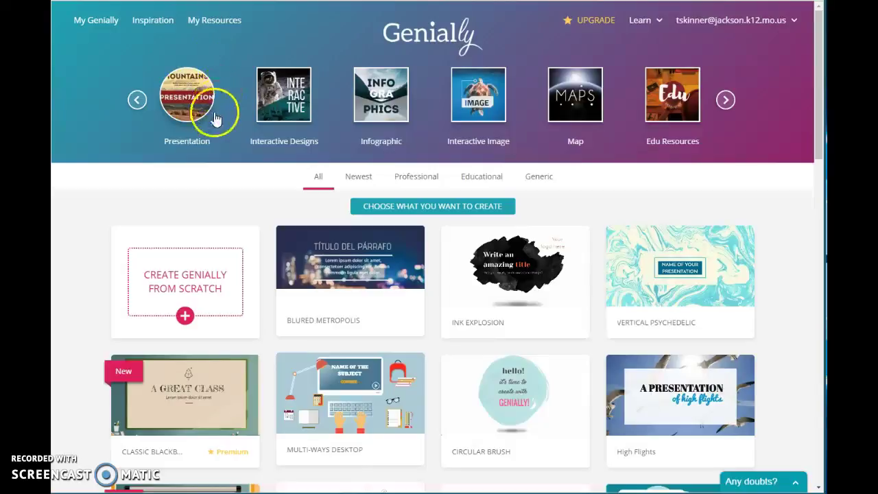
# List the Presentation templates and preview the Infinite Desktop template.
pyautogui.click(140, 103)
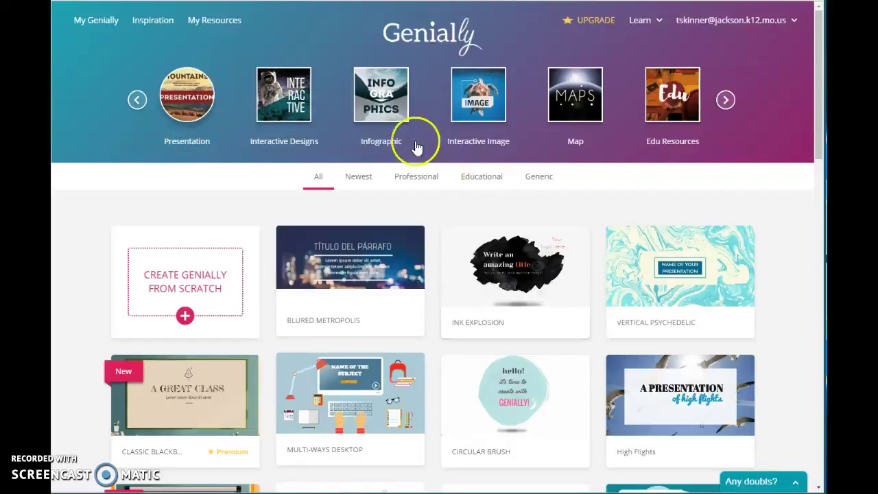
pyautogui.scroll(-6, 565, 291)
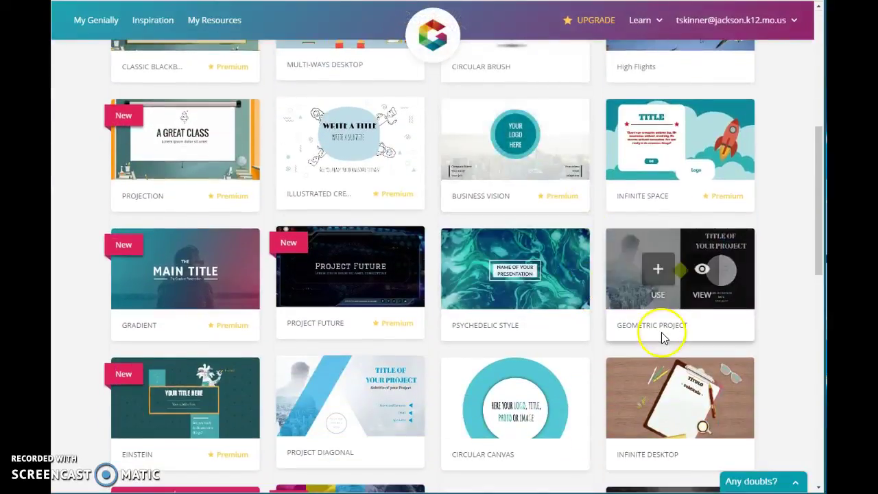
pyautogui.scroll(-1, 700, 350)
pyautogui.click(703, 354)
pyautogui.scroll(-2, 703, 354)
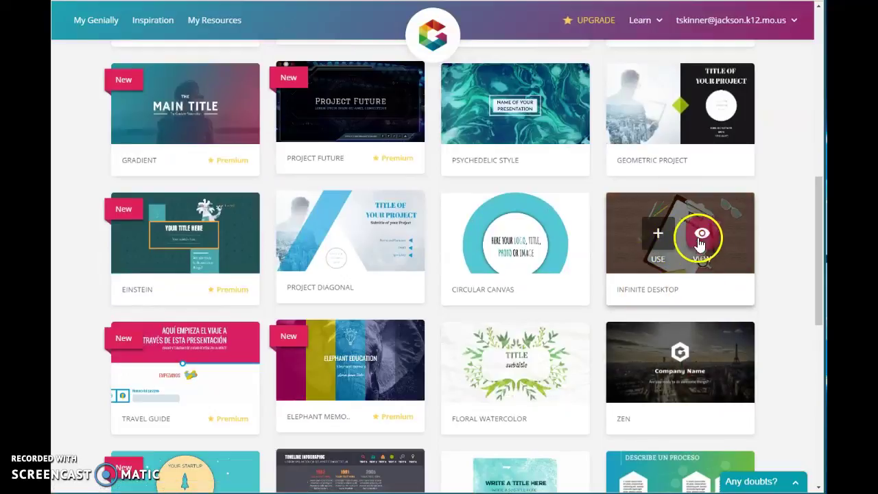
pyautogui.click(701, 233)
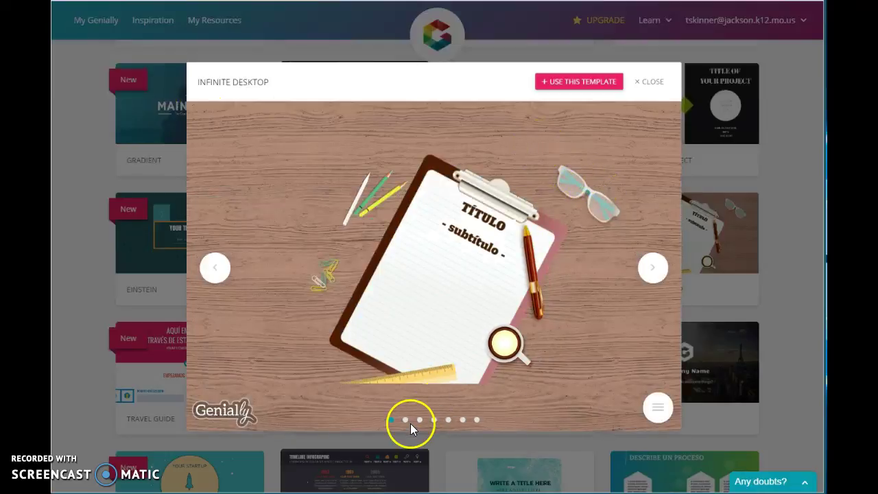
# Page through to the sixth slide of the Infinite Desktop preview, then close it.
pyautogui.click(651, 268)
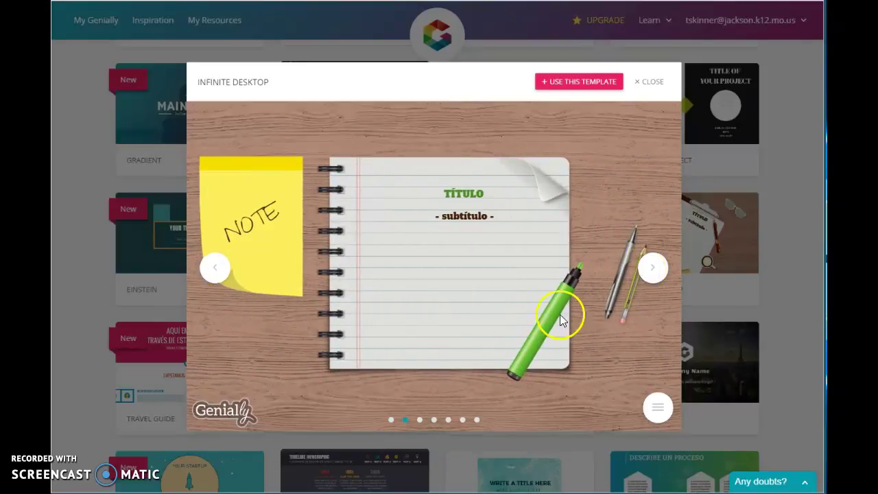
pyautogui.click(654, 270)
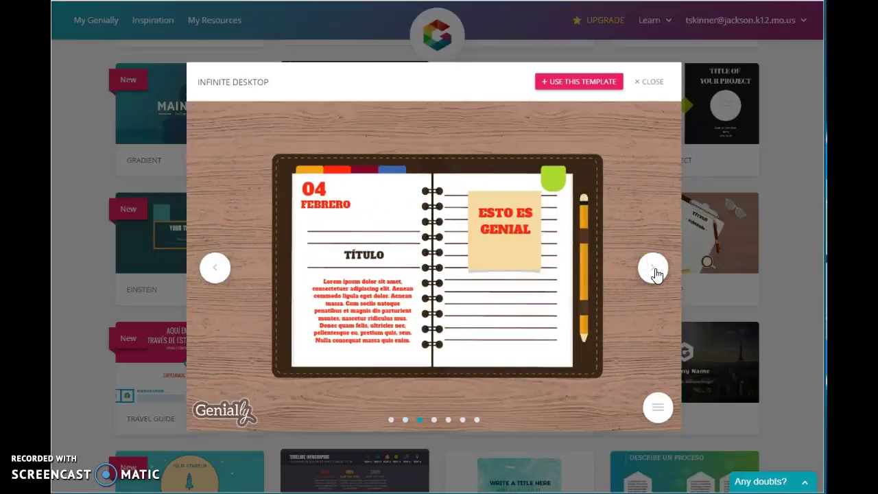
pyautogui.click(654, 270)
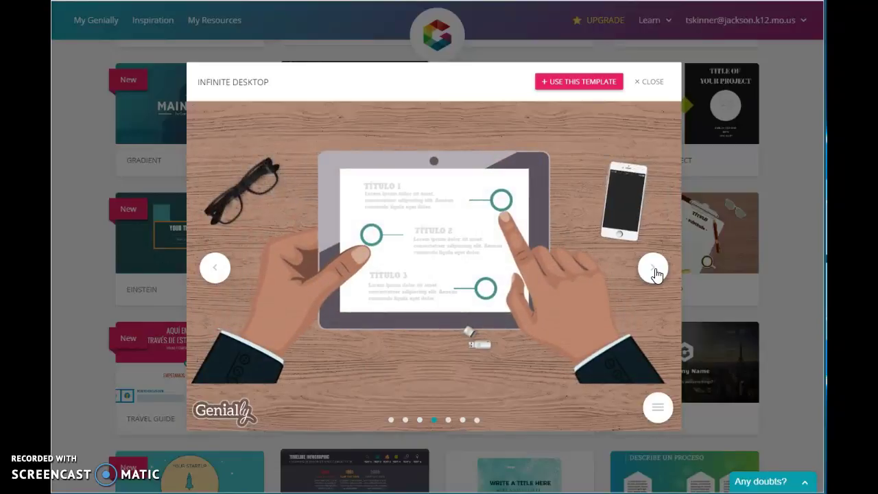
pyautogui.click(654, 269)
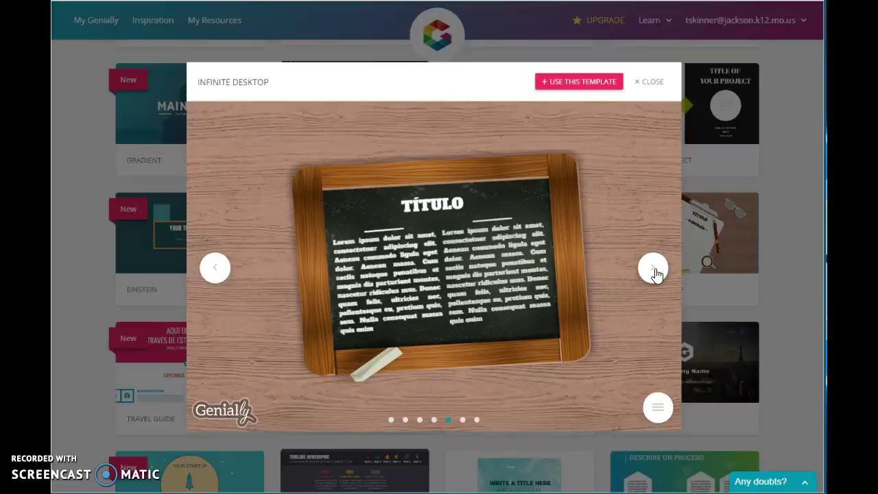
pyautogui.click(655, 269)
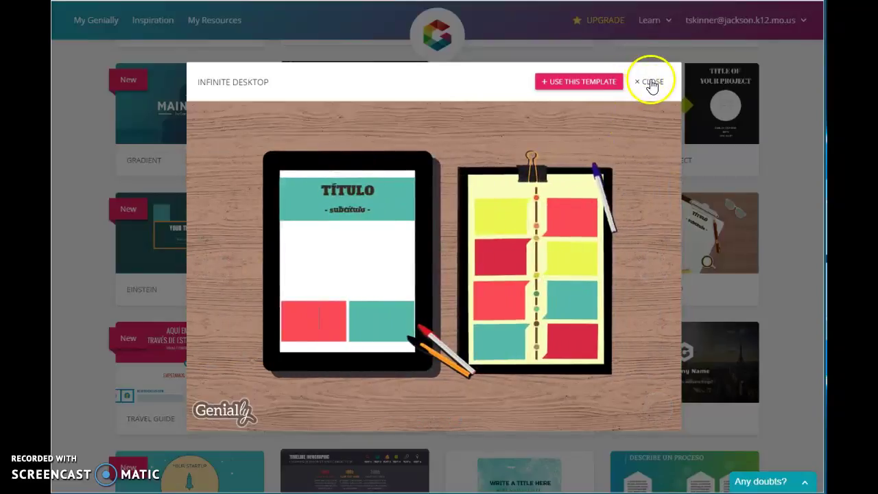
pyautogui.click(651, 83)
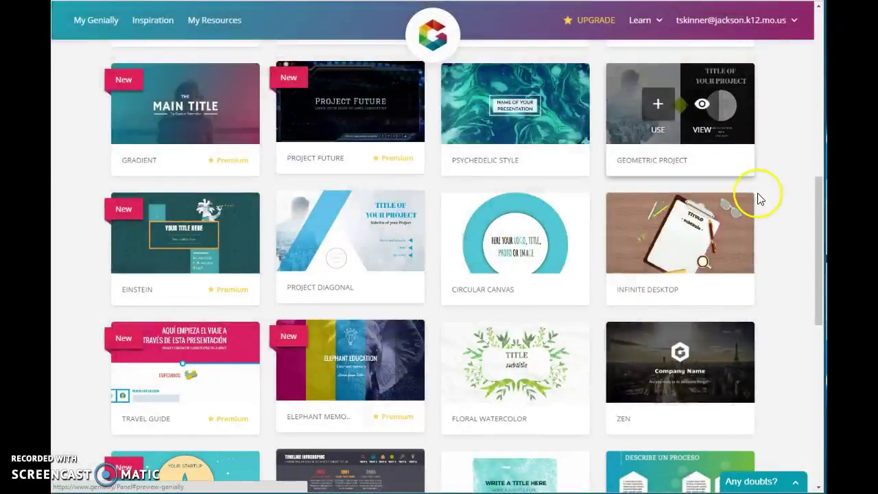
# Return to the top of the gallery and switch to the Interactive Designs category.
pyautogui.moveTo(821, 223); pyautogui.dragTo(803, 49)
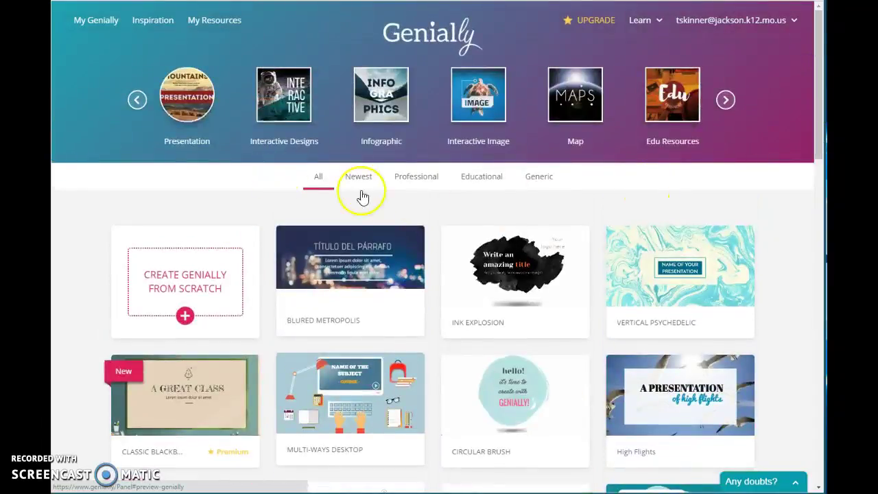
pyautogui.click(669, 225)
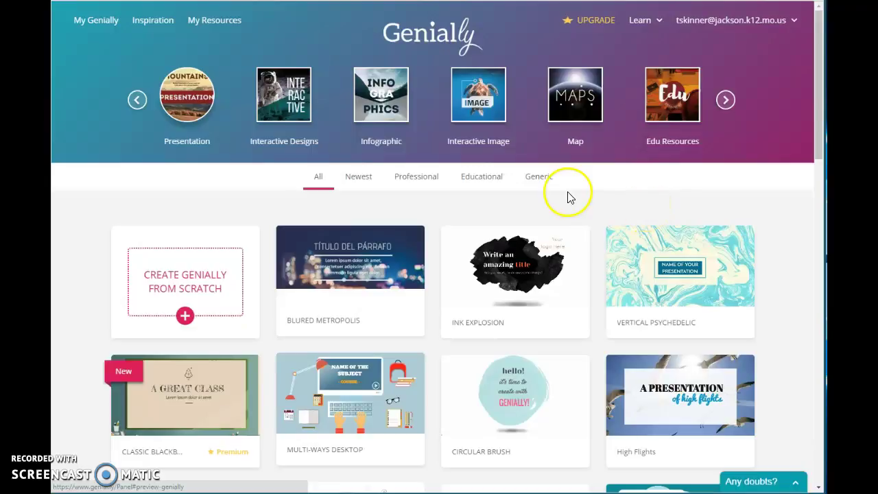
pyautogui.click(283, 103)
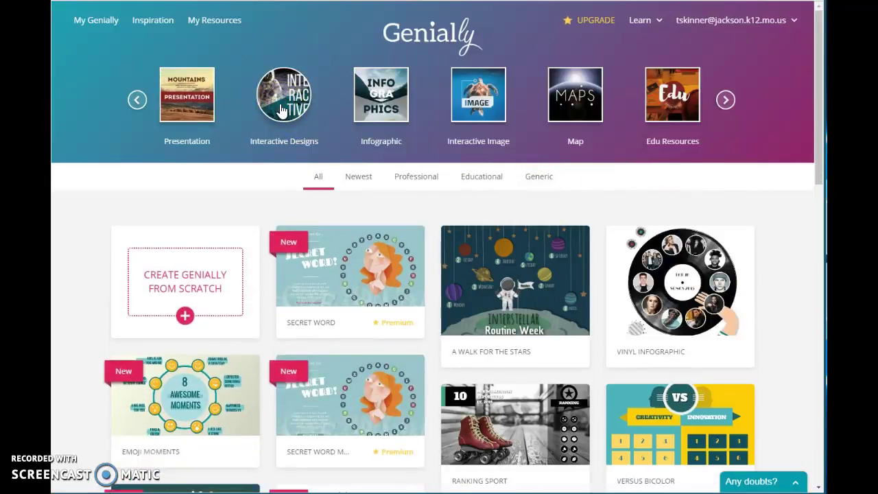
pyautogui.scroll(-6, 794, 302)
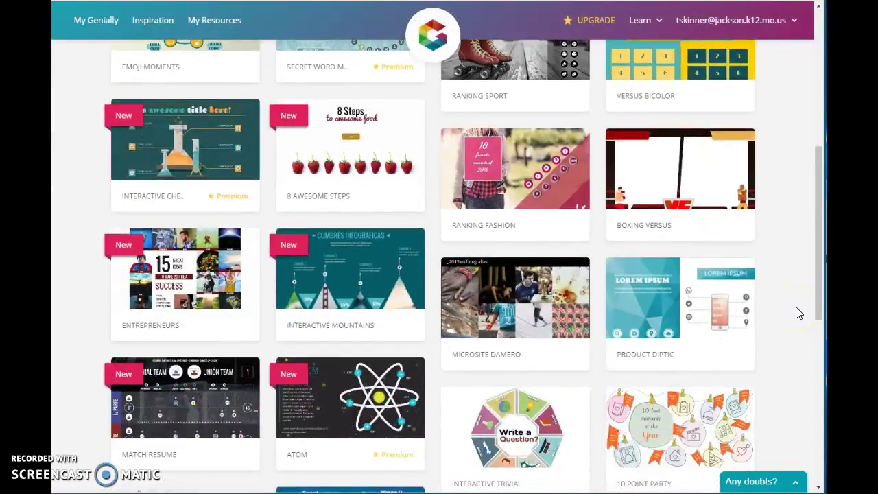
pyautogui.click(537, 171)
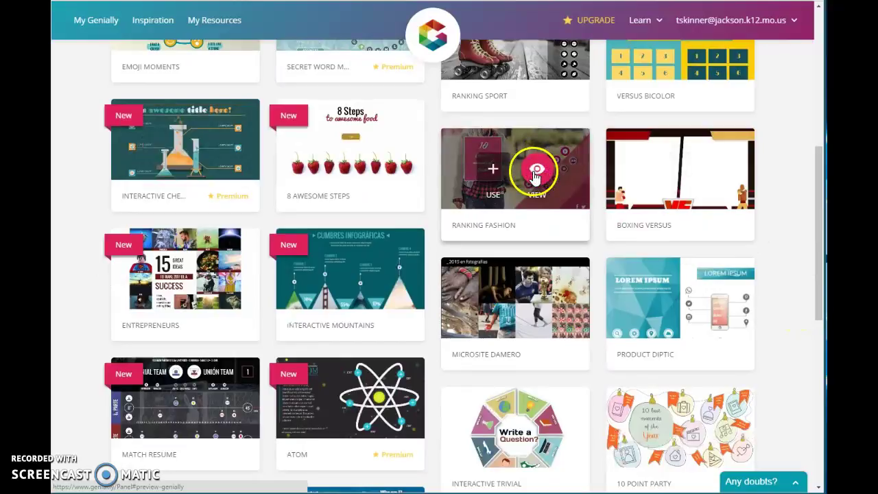
pyautogui.scroll(6, 543, 240)
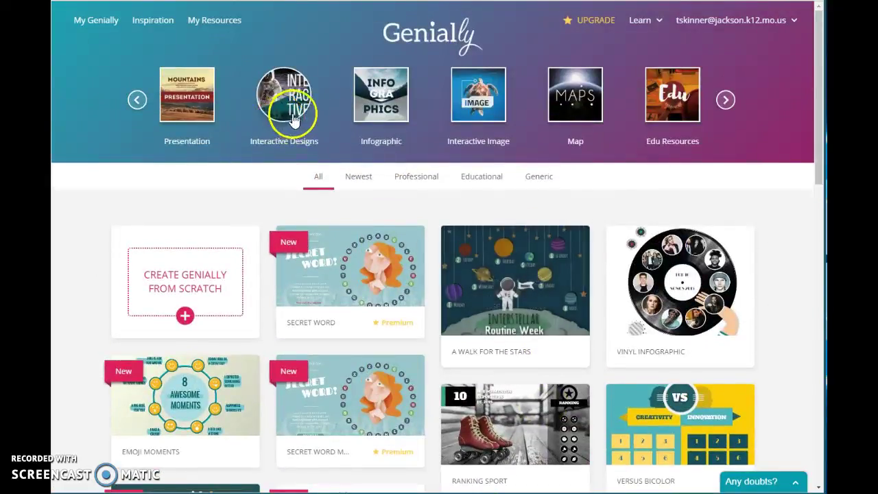
pyautogui.scroll(-6, 510, 323)
# Preview Ranking Fashion, opening and closing the popups of hotspots 1–3, then close it.
pyautogui.click(539, 173)
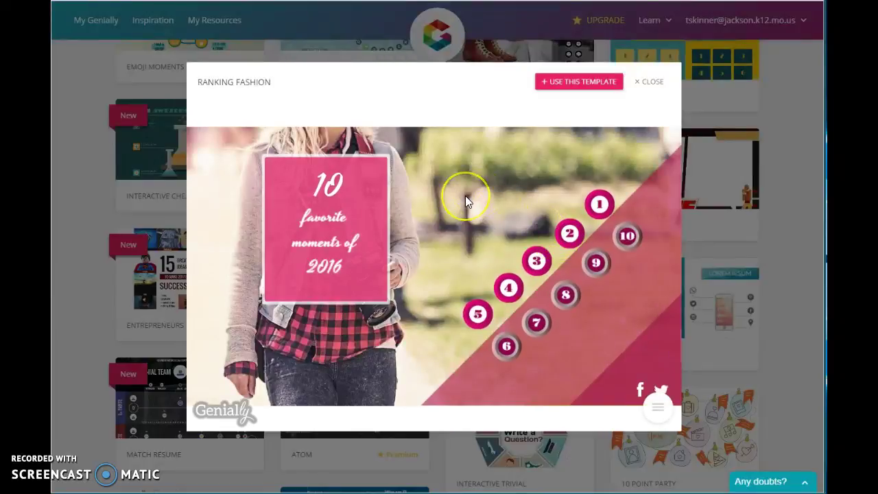
pyautogui.click(598, 204)
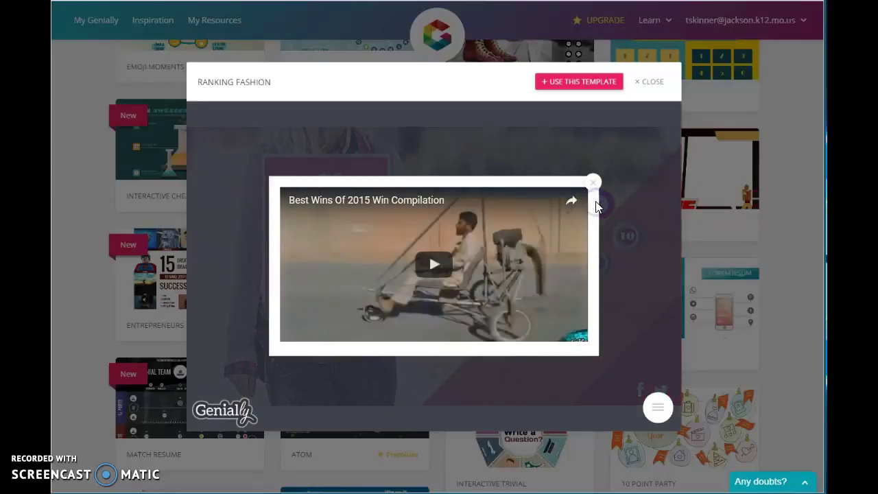
pyautogui.click(593, 183)
pyautogui.click(570, 232)
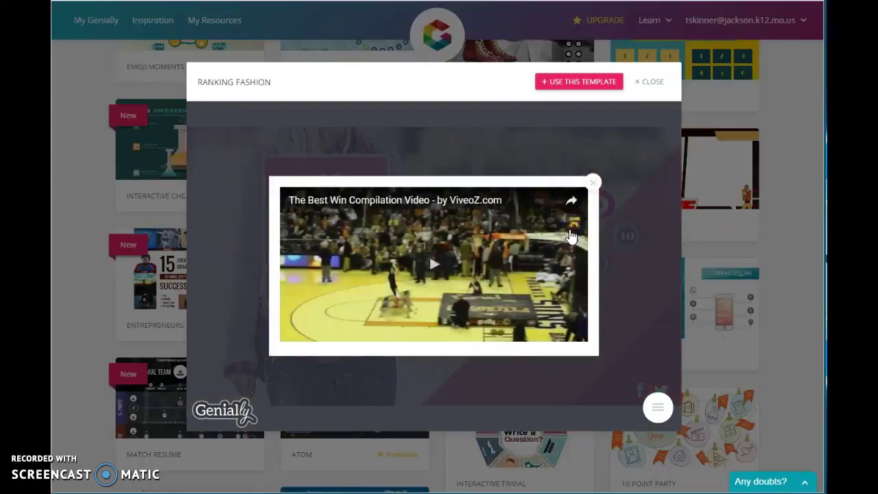
pyautogui.click(593, 182)
pyautogui.click(538, 261)
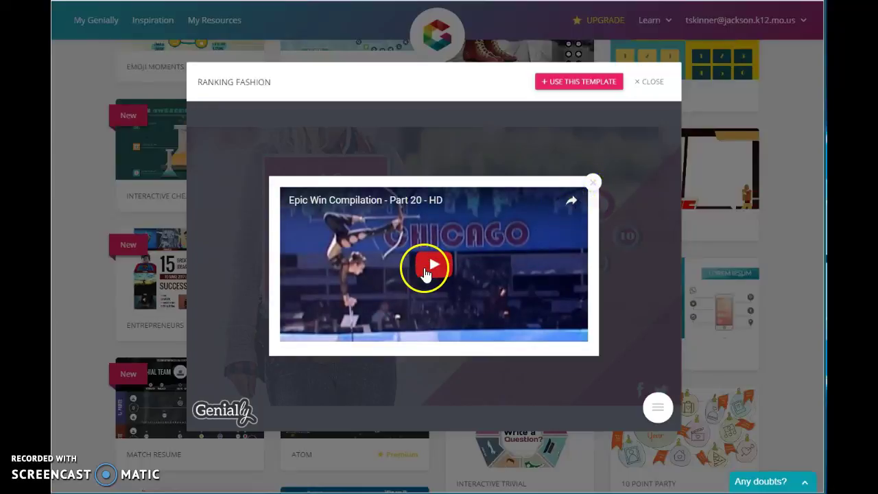
pyautogui.click(594, 183)
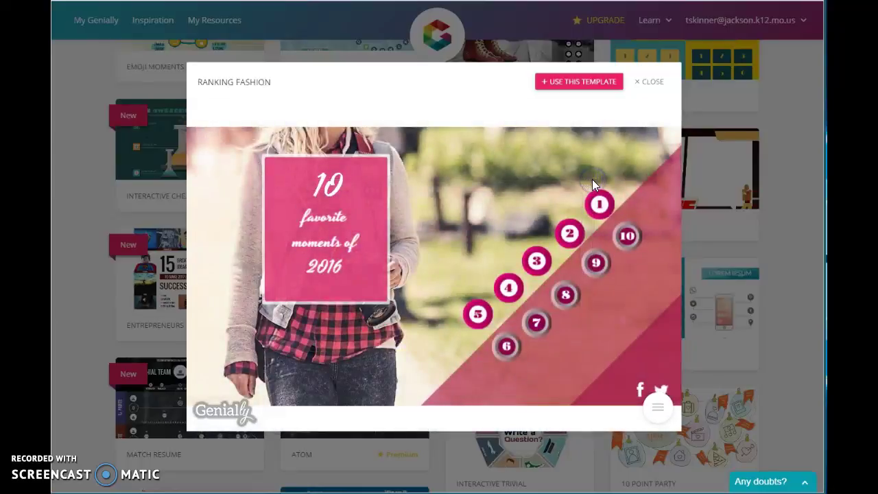
pyautogui.click(567, 181)
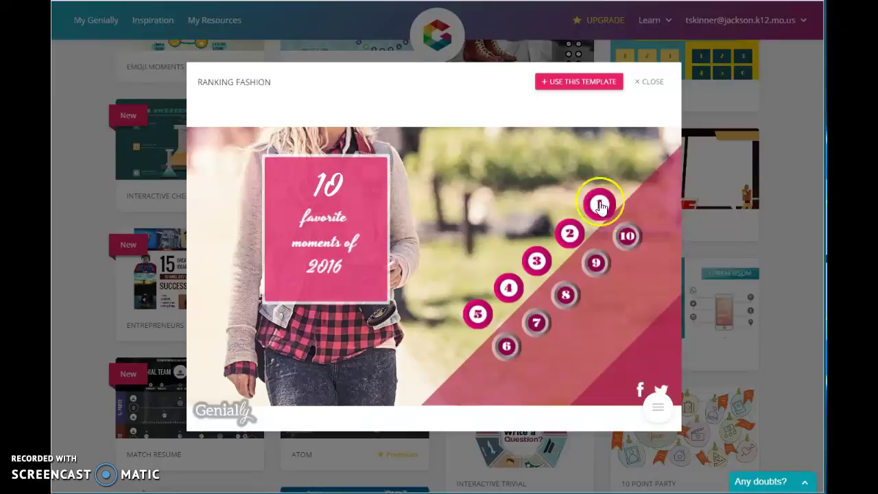
pyautogui.click(652, 81)
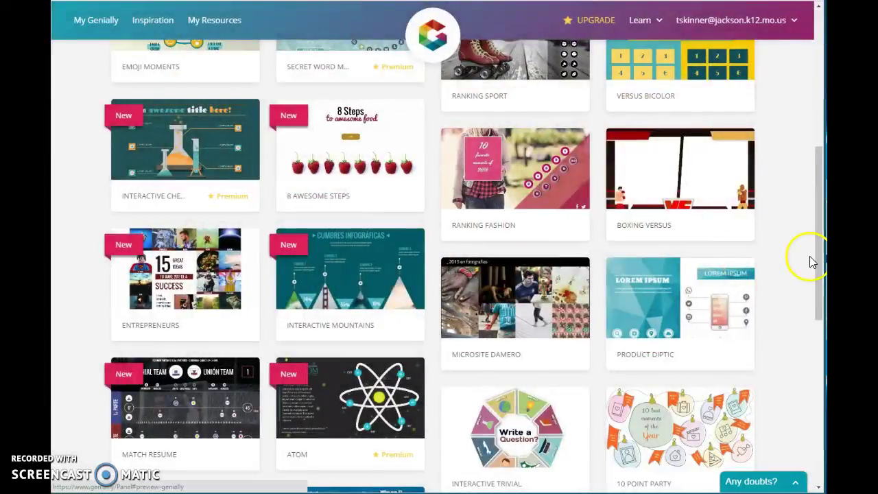
# Switch to Infographic templates and scroll down to Super Ranking and Green Christmas in 10 Steps.
pyautogui.moveTo(816, 261); pyautogui.dragTo(805, 86)
pyautogui.click(397, 118)
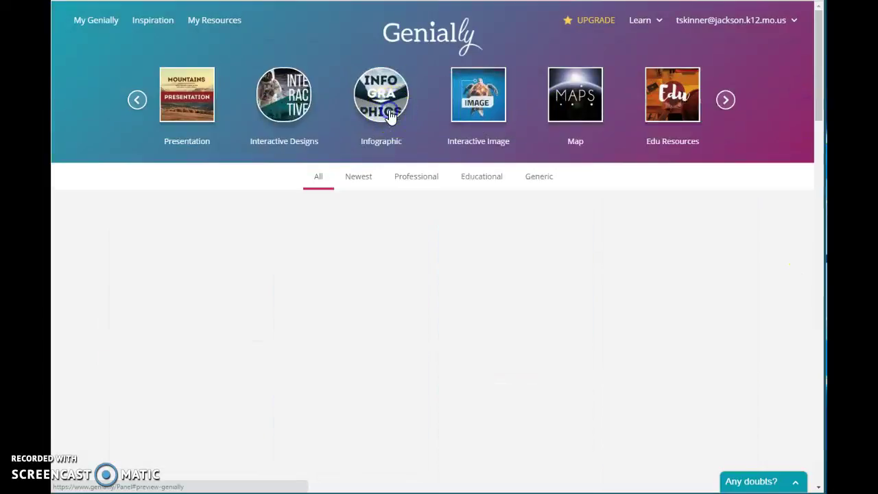
pyautogui.scroll(-2, 515, 288)
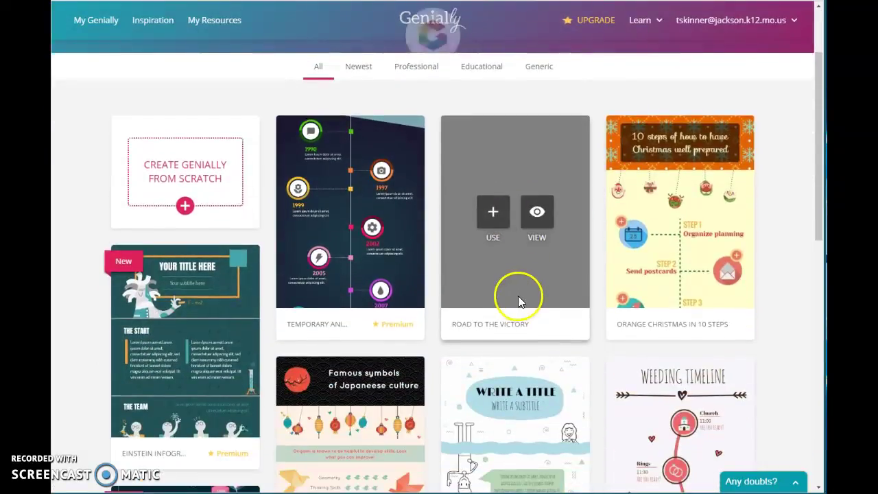
pyautogui.scroll(-1, 409, 301)
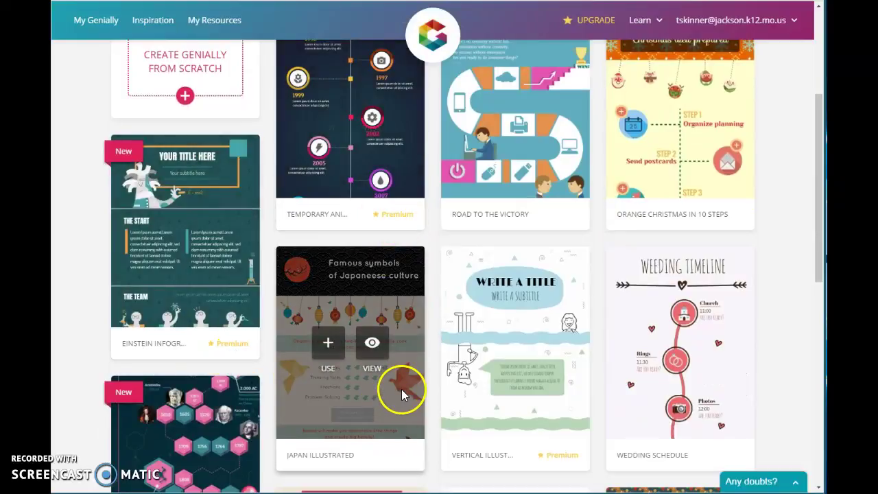
pyautogui.scroll(-2, 451, 374)
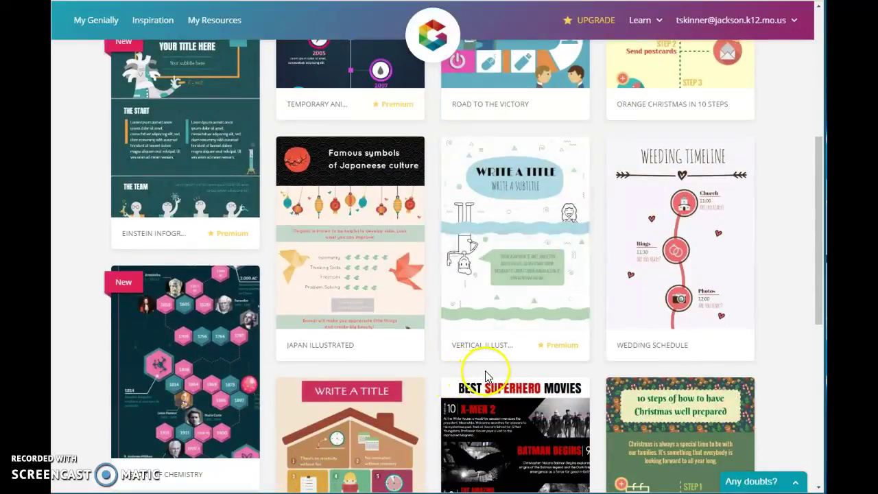
pyautogui.scroll(-3, 485, 376)
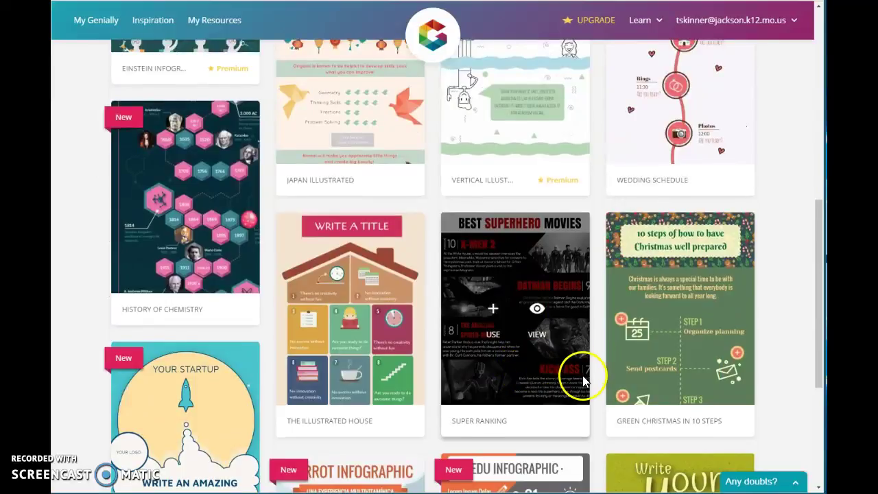
pyautogui.scroll(-1, 582, 375)
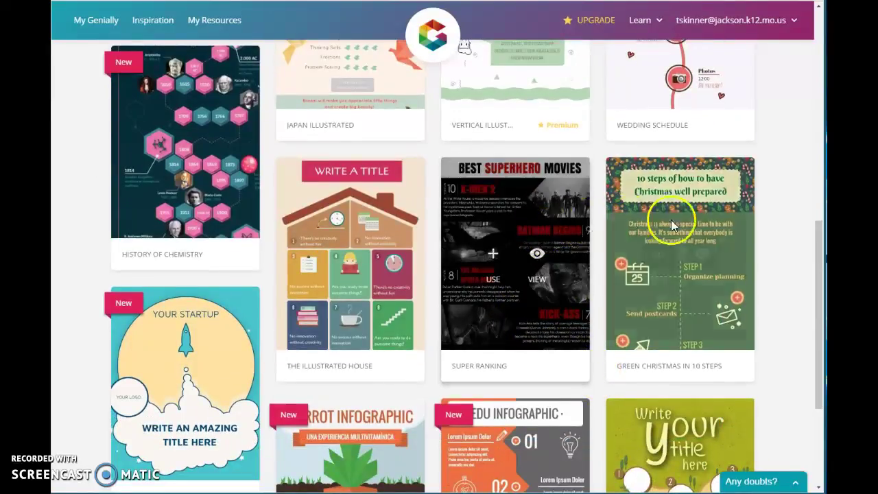
pyautogui.click(703, 260)
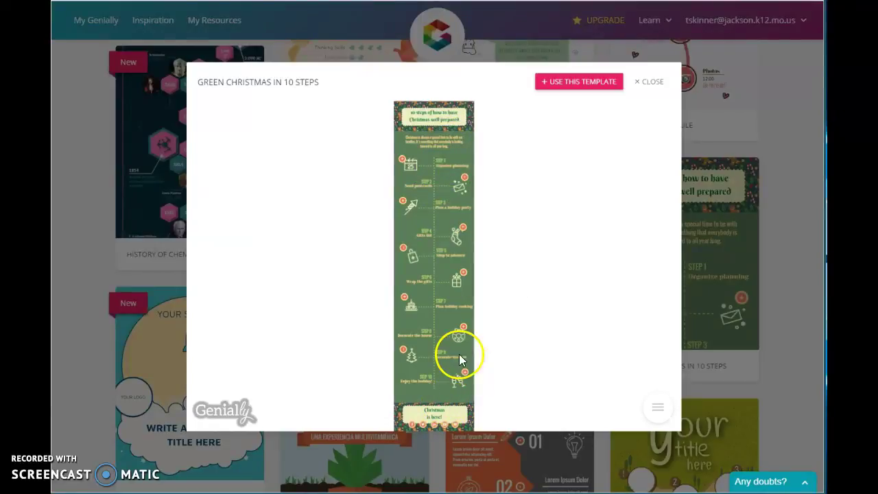
pyautogui.click(651, 82)
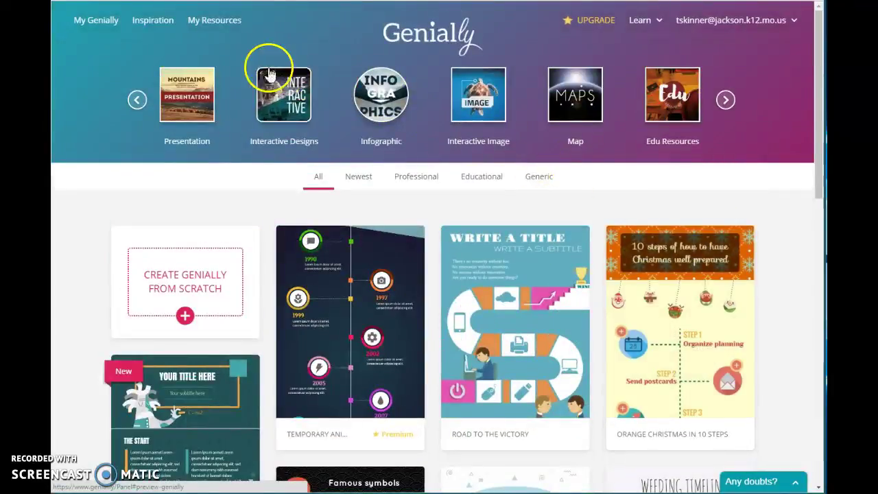
# Return to My Works via My Genially to see Photoshop Intro, Cheer Album and Cheer graphic.
pyautogui.click(104, 21)
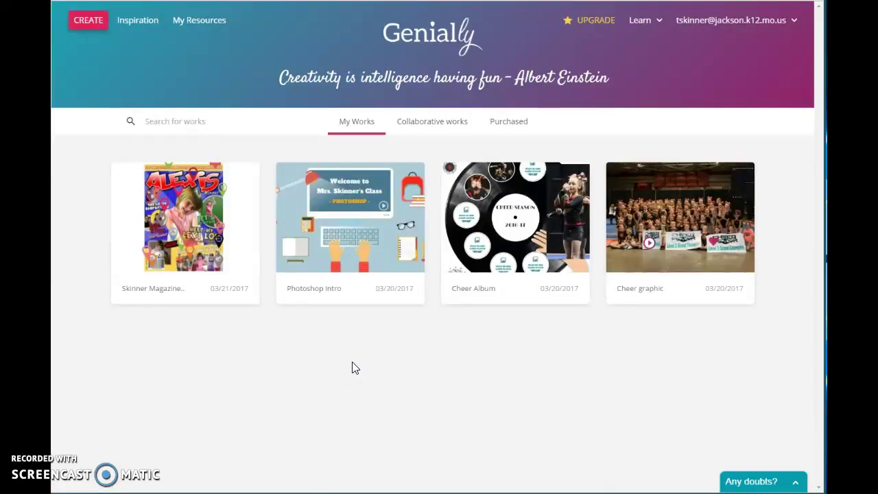
pyautogui.moveTo(202, 255)
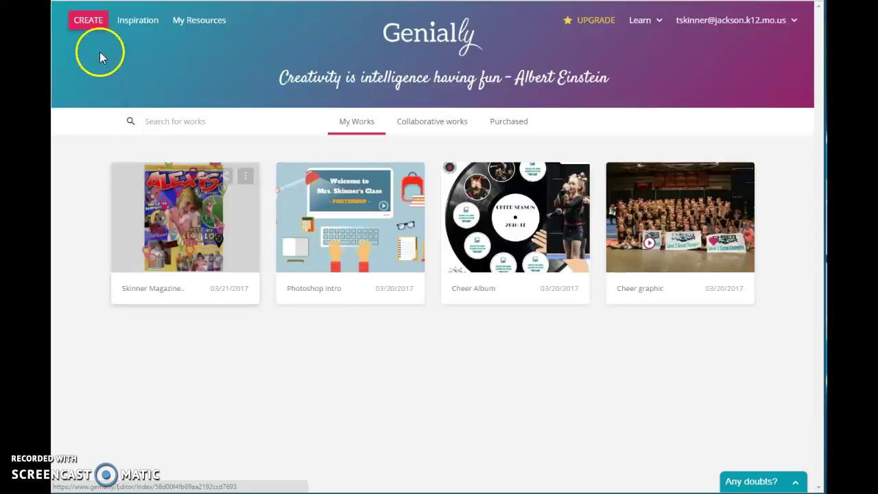
# From CREATE, scroll the category carousel to CV and browse the CV templates.
pyautogui.click(86, 20)
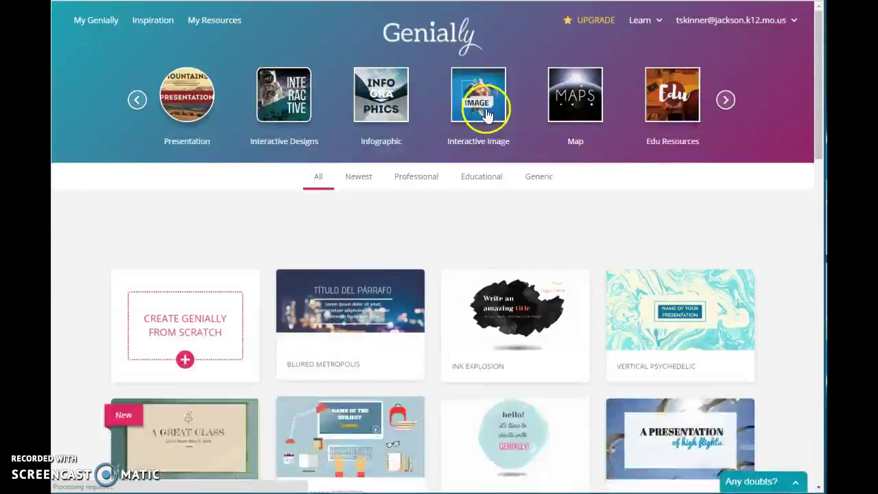
pyautogui.click(726, 101)
pyautogui.click(725, 102)
pyautogui.click(725, 101)
pyautogui.click(725, 101)
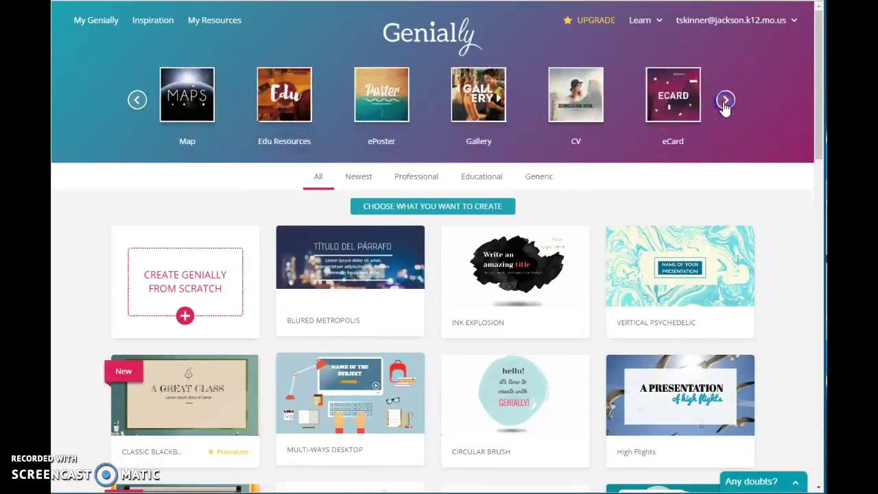
pyautogui.click(726, 101)
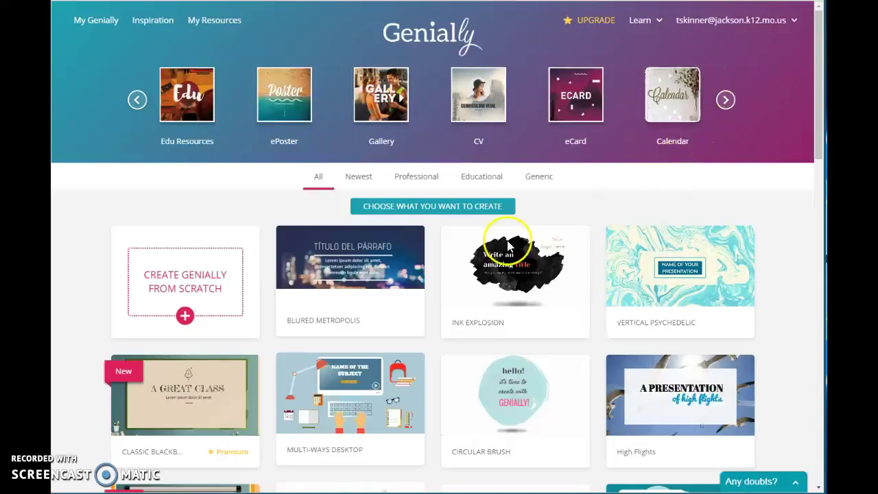
pyautogui.click(491, 76)
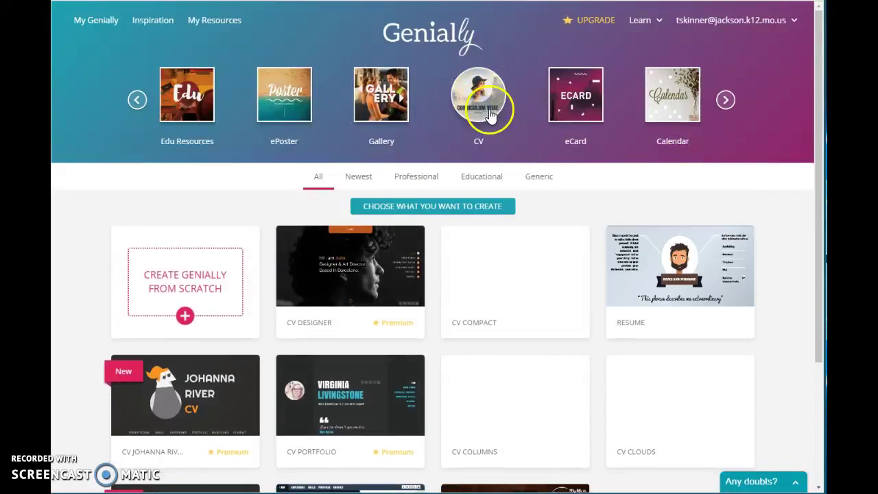
pyautogui.scroll(-3, 724, 328)
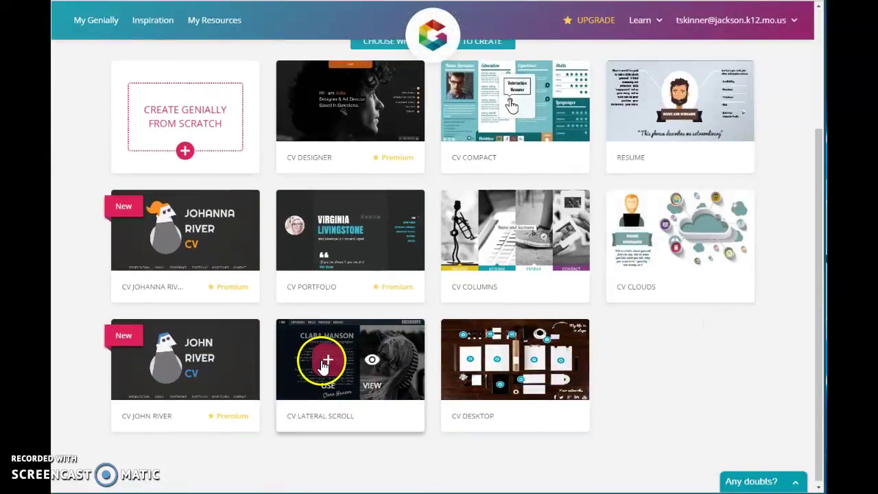
# Use CV Lateral Scroll to create a new Untitled Genially, then return to My Works.
pyautogui.click(329, 364)
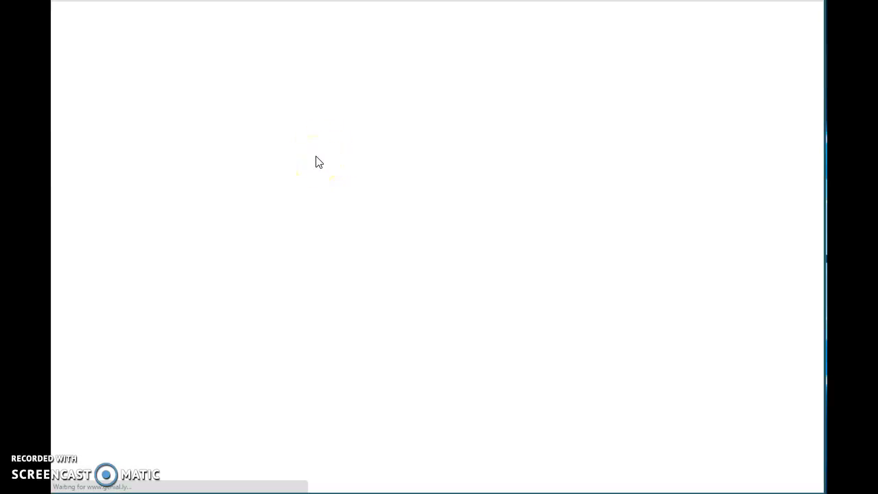
pyautogui.moveTo(344, 116)
pyautogui.mouseDown()
pyautogui.moveTo(350, 103)
pyautogui.moveTo(431, 147)
pyautogui.moveTo(480, 131)
pyautogui.moveTo(479, 139)
pyautogui.mouseUp()
pyautogui.click(245, 49)
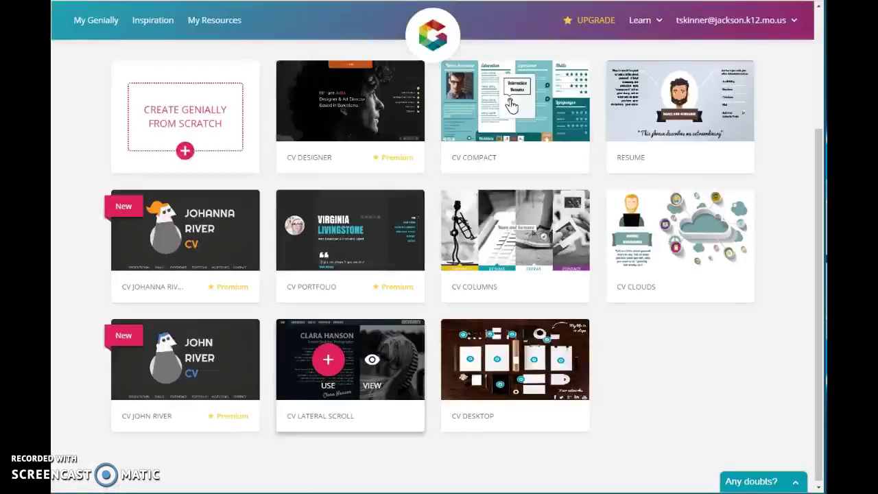
pyautogui.moveTo(147, 38)
pyautogui.mouseDown()
pyautogui.moveTo(94, 35)
pyautogui.moveTo(100, 24)
pyautogui.mouseUp()
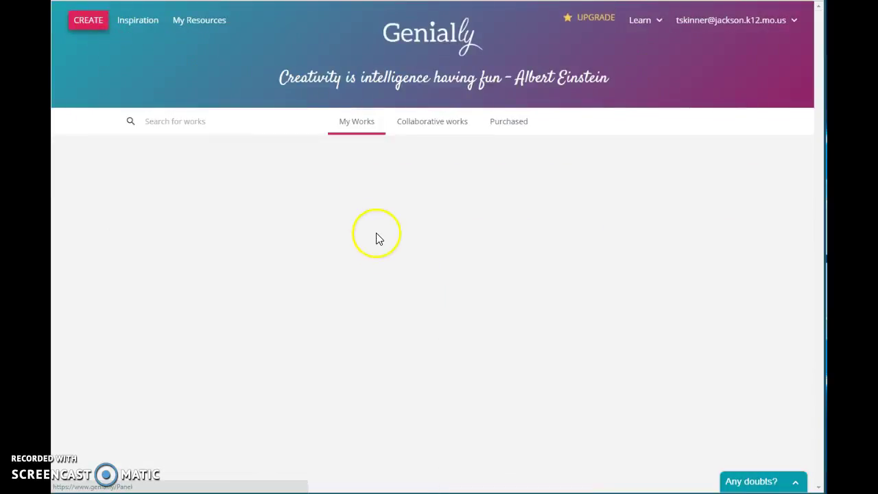
pyautogui.moveTo(337, 262)
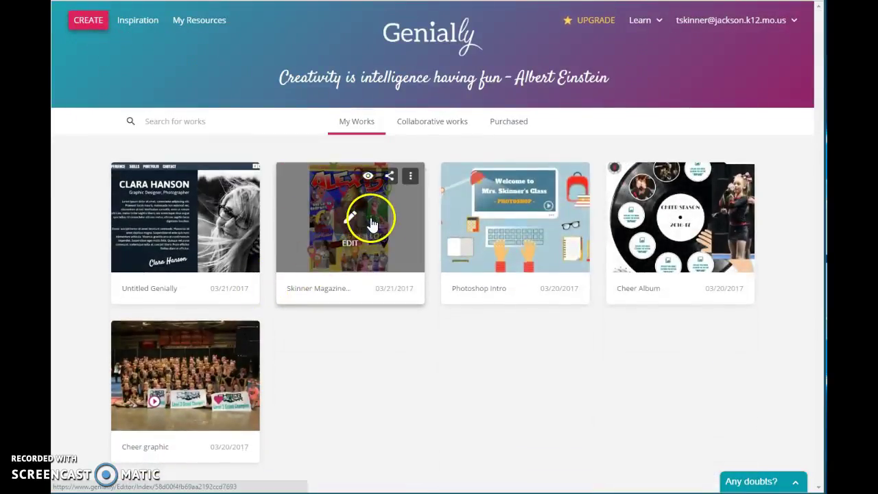
# Open the saved magazine cover work for viewing.
pyautogui.click(369, 177)
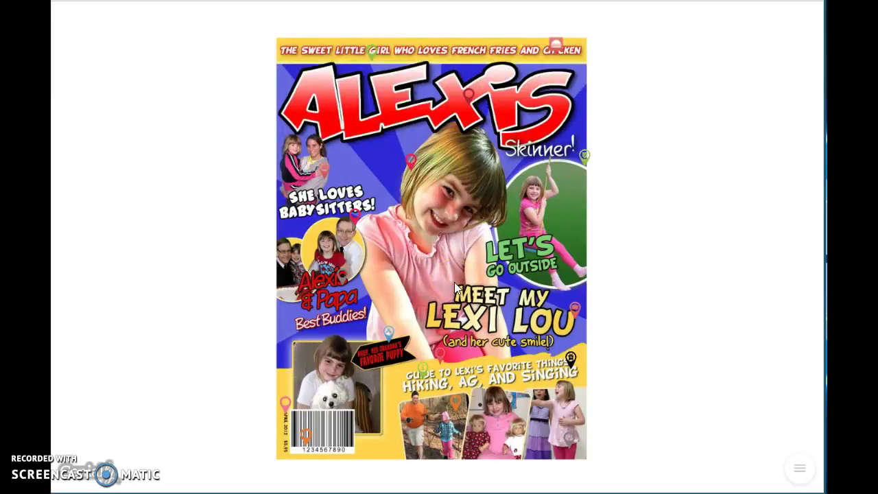
pyautogui.click(485, 270)
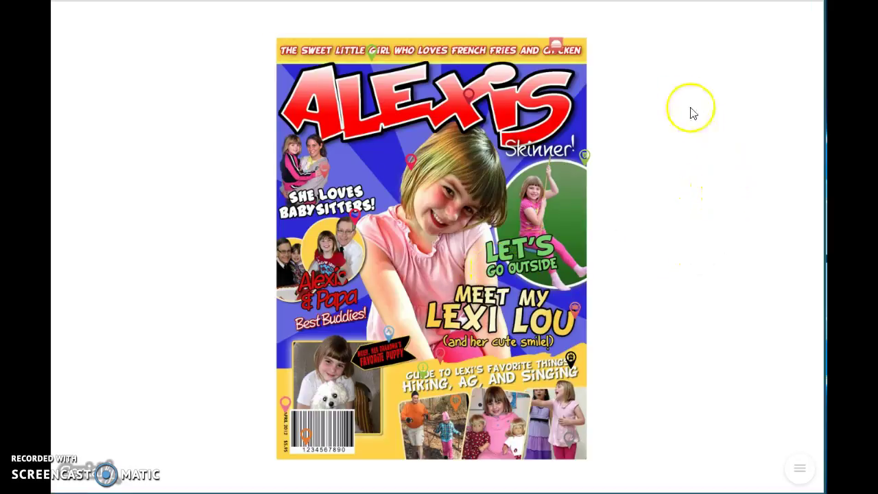
pyautogui.moveTo(557, 48)
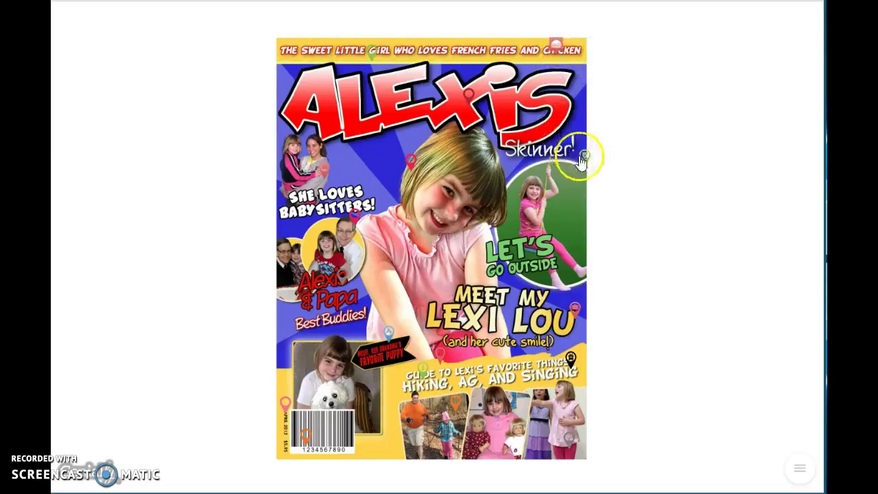
pyautogui.moveTo(585, 159)
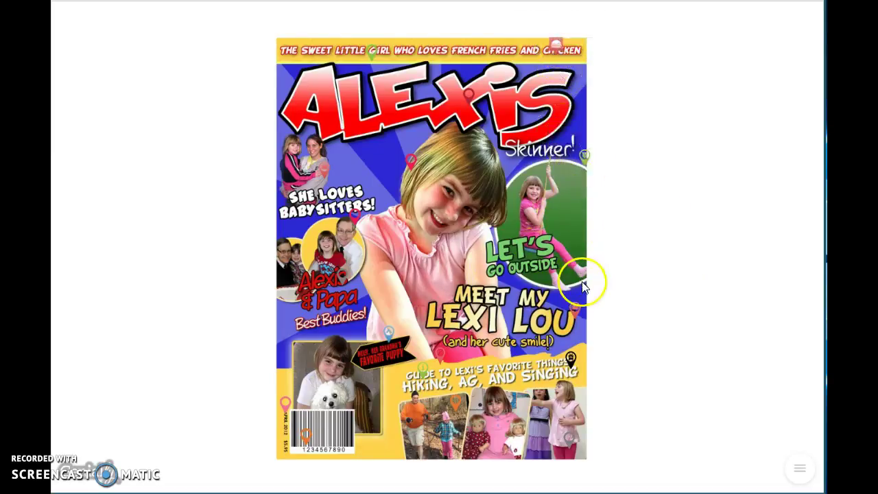
pyautogui.moveTo(575, 315)
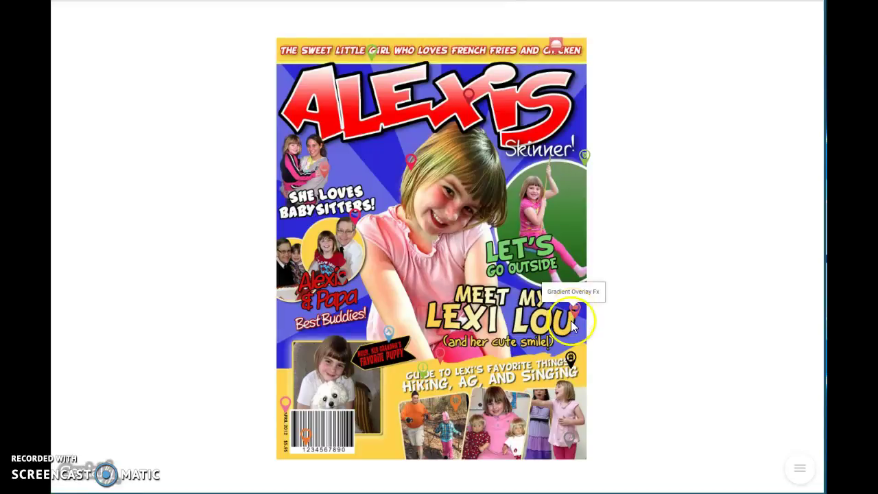
# Reveal the cover's hotspot notes on brush shapes, drop shadow, clipped layers, pen shapes, barcode and price.
pyautogui.click(572, 365)
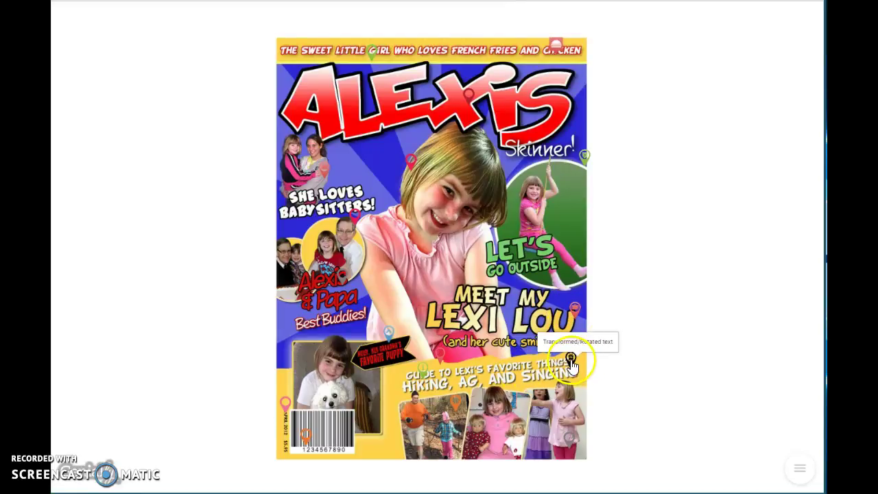
pyautogui.click(441, 361)
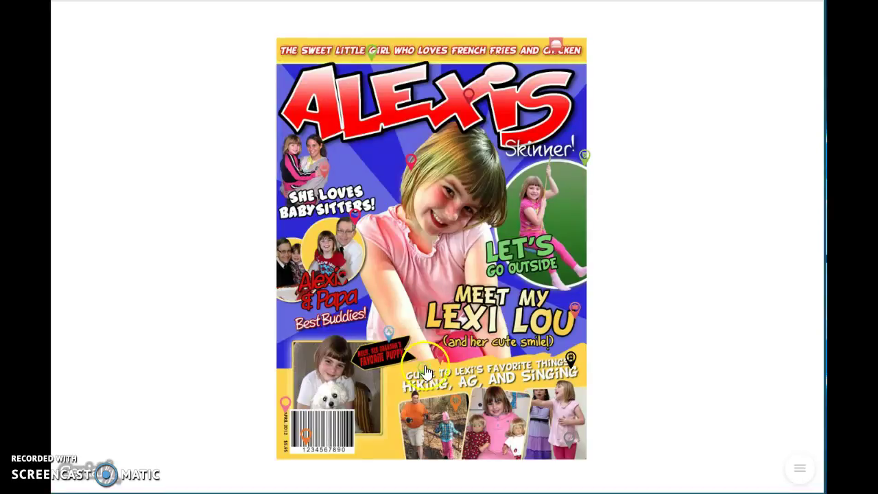
pyautogui.click(423, 371)
pyautogui.click(456, 408)
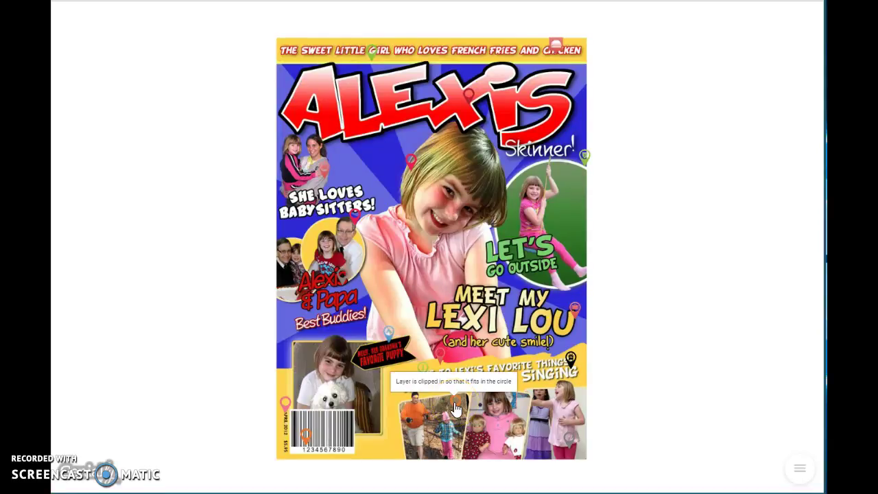
pyautogui.click(390, 336)
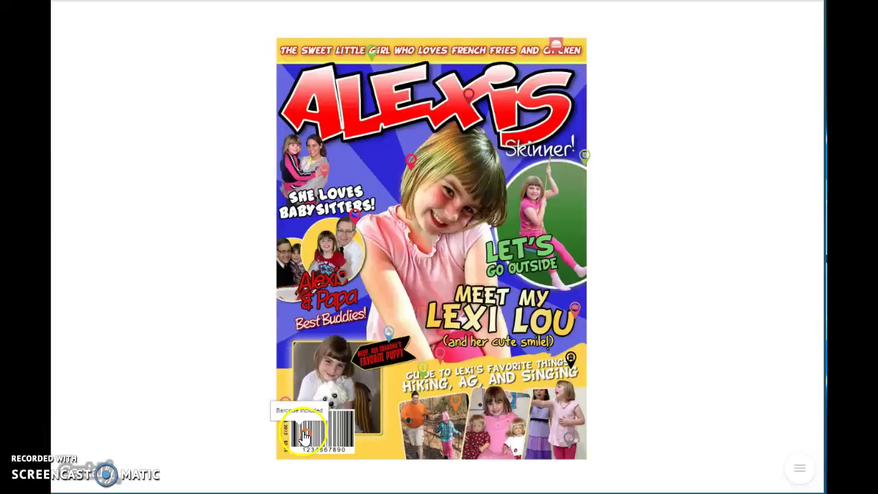
pyautogui.click(310, 365)
pyautogui.click(287, 409)
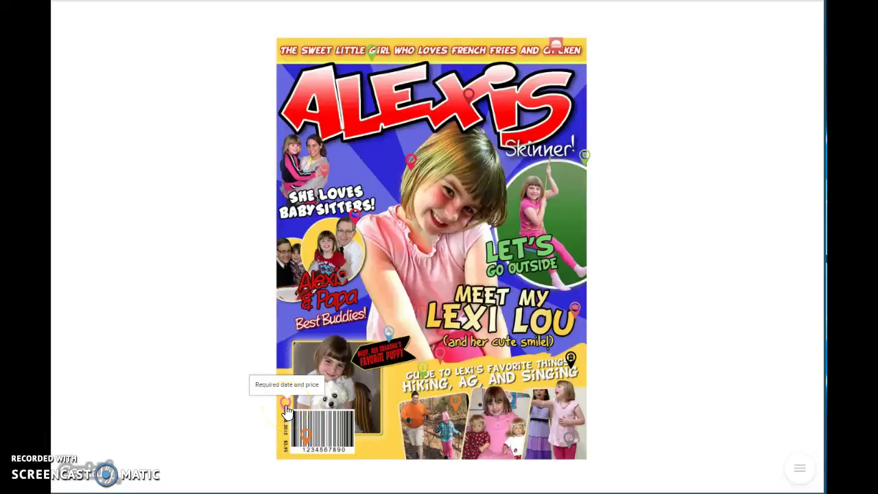
pyautogui.moveTo(591, 275)
pyautogui.mouseDown()
pyautogui.moveTo(632, 247)
pyautogui.moveTo(672, 249)
pyautogui.mouseUp()
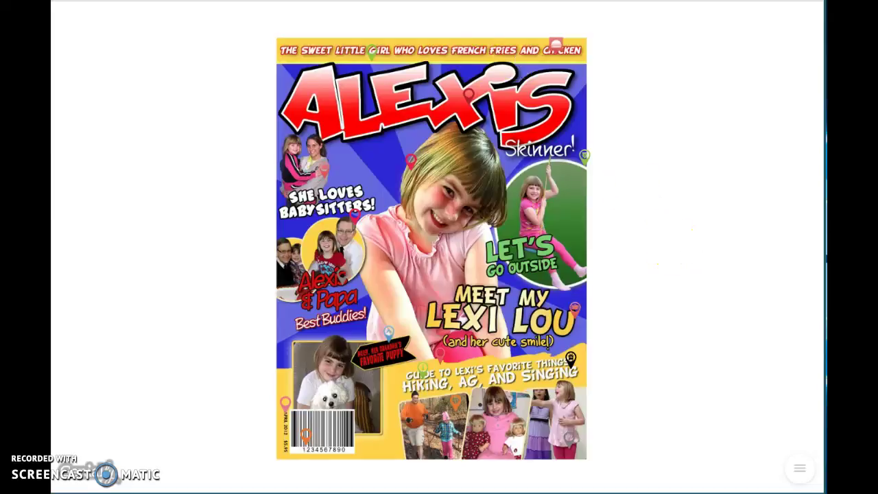
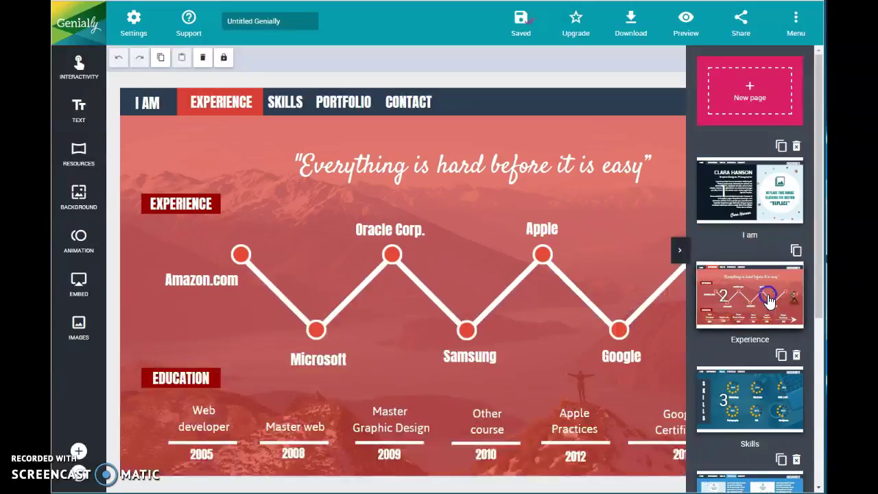
# Look over the template's Skills and Portfolio pages.
pyautogui.scroll(-3, 769, 347)
pyautogui.click(754, 294)
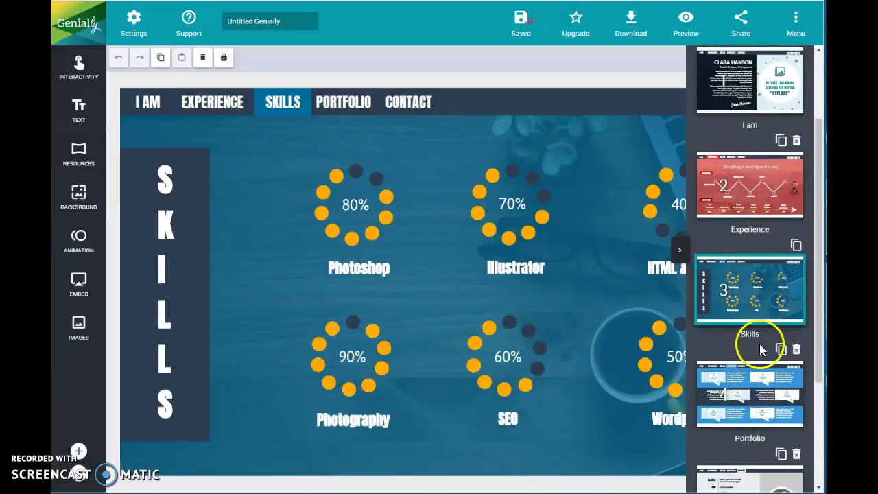
pyautogui.click(762, 398)
pyautogui.scroll(-5, 766, 406)
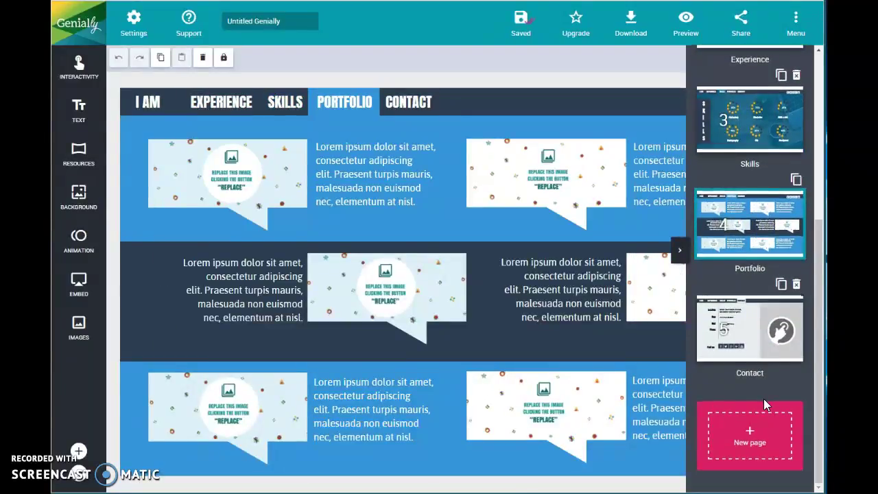
pyautogui.scroll(4, 763, 301)
pyautogui.scroll(3, 766, 293)
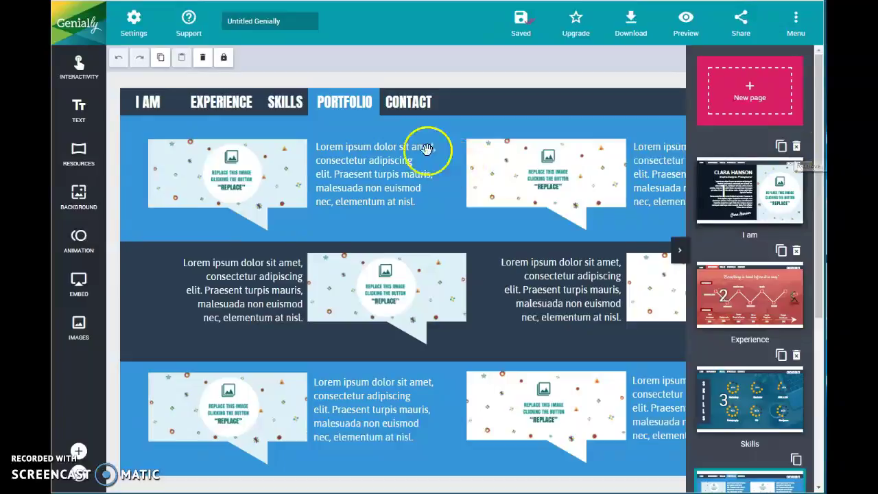
# Go back to the I am page from the page list.
pyautogui.click(228, 102)
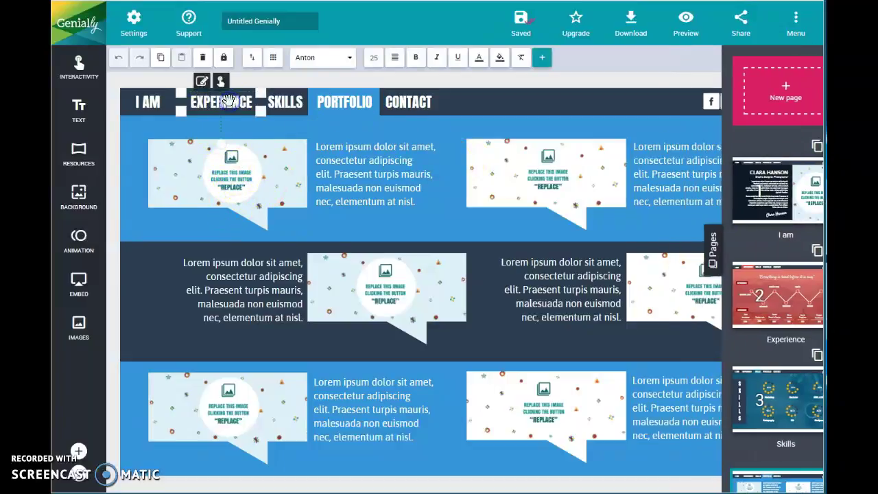
pyautogui.click(146, 107)
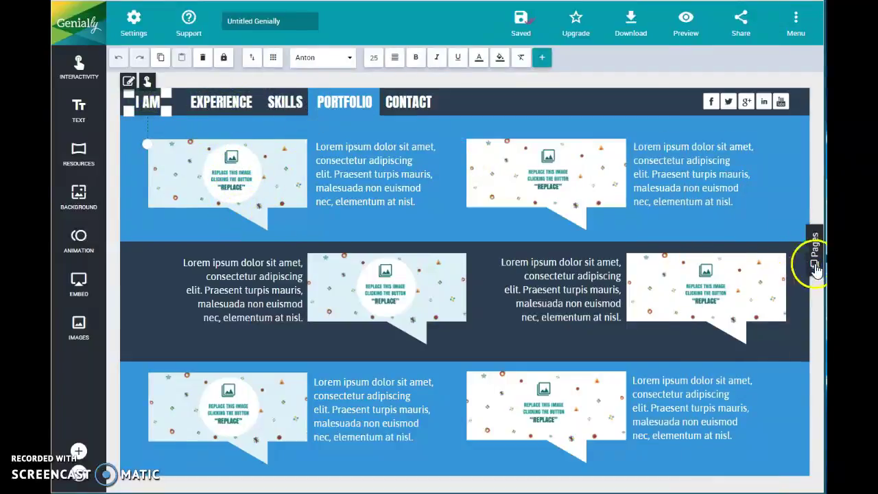
pyautogui.click(815, 252)
pyautogui.click(755, 199)
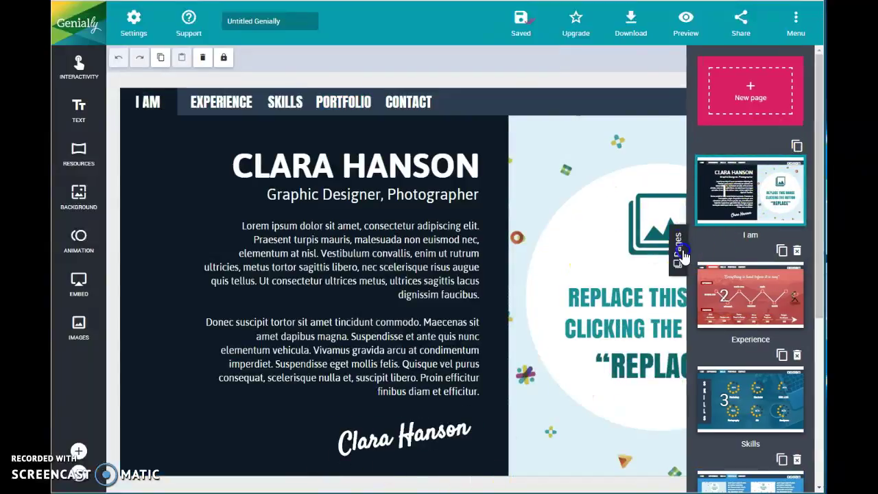
# Replace the I am page's placeholder picture with headshot.jpg from Pictures.
pyautogui.click(681, 253)
pyautogui.click(676, 277)
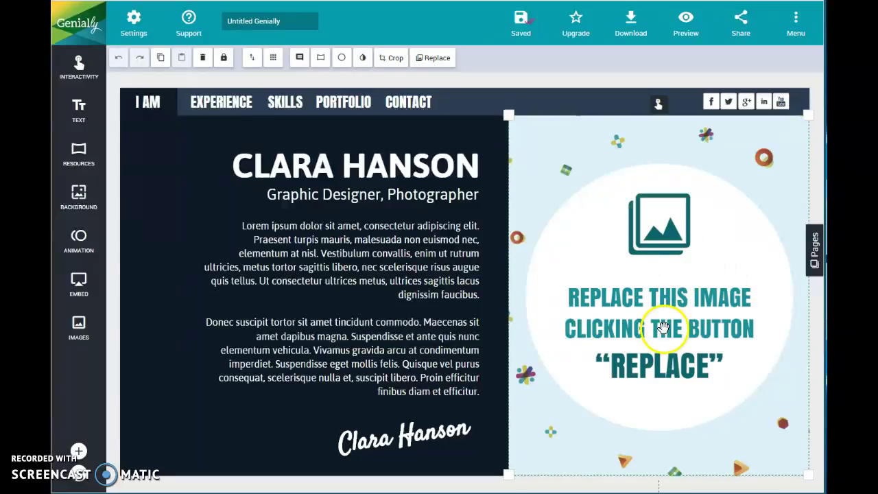
pyautogui.click(434, 59)
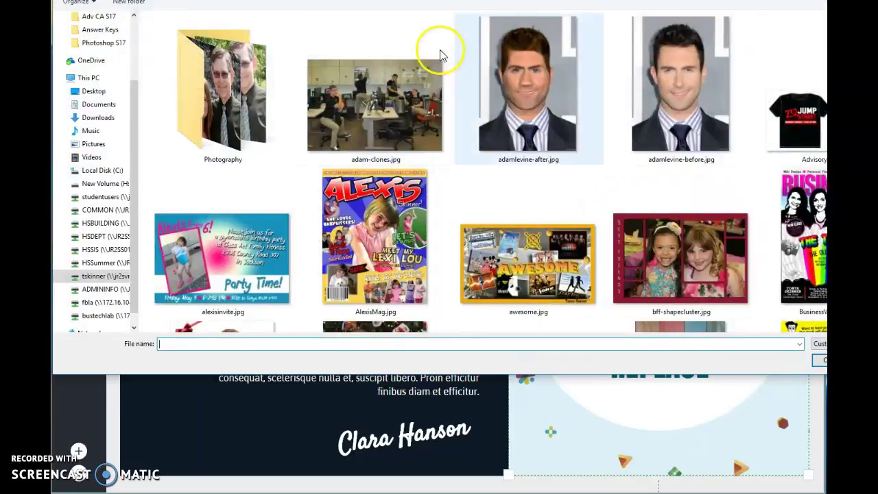
pyautogui.scroll(-10, 480, 172)
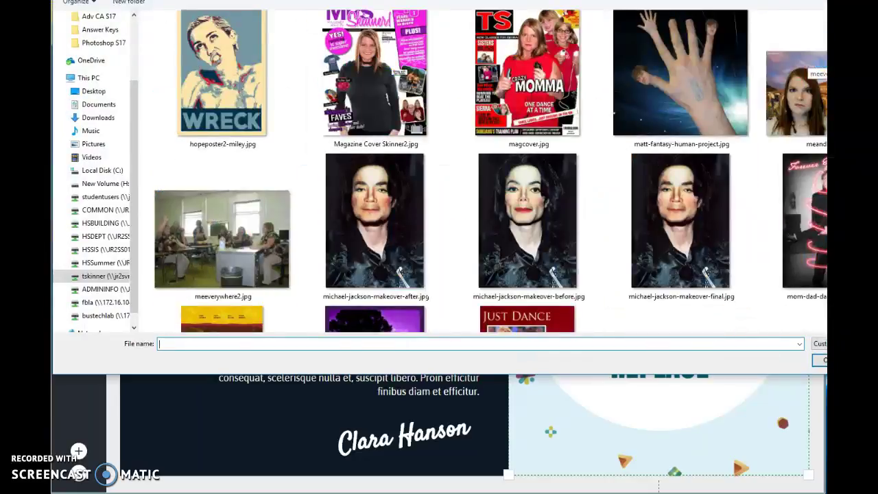
pyautogui.click(94, 144)
pyautogui.scroll(-5, 726, 257)
pyautogui.doubleClick(726, 257)
# Crop the headshot to 571 by 684 around the face and apply it.
pyautogui.moveTo(468, 207); pyautogui.dragTo(460, 143)
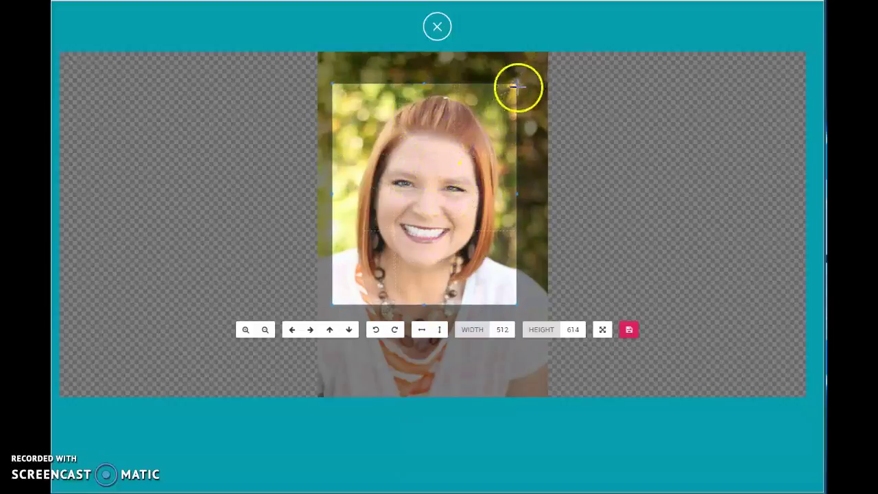
pyautogui.moveTo(515, 80); pyautogui.dragTo(510, 112)
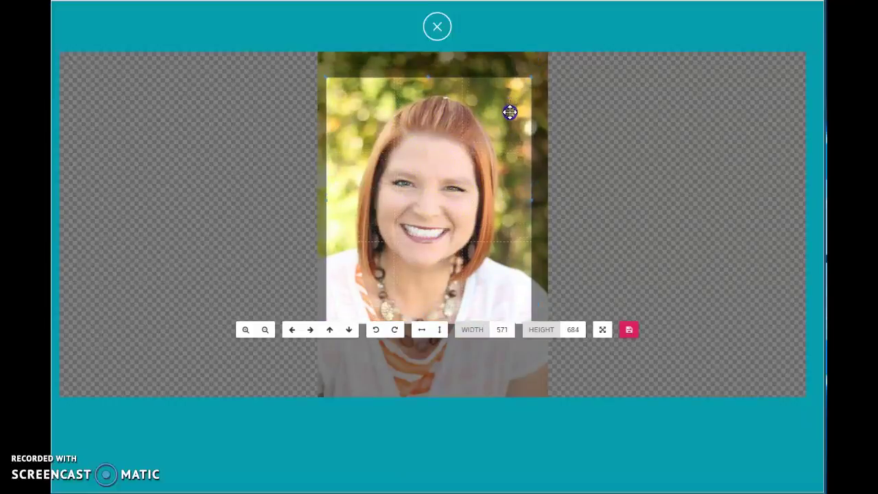
pyautogui.click(630, 332)
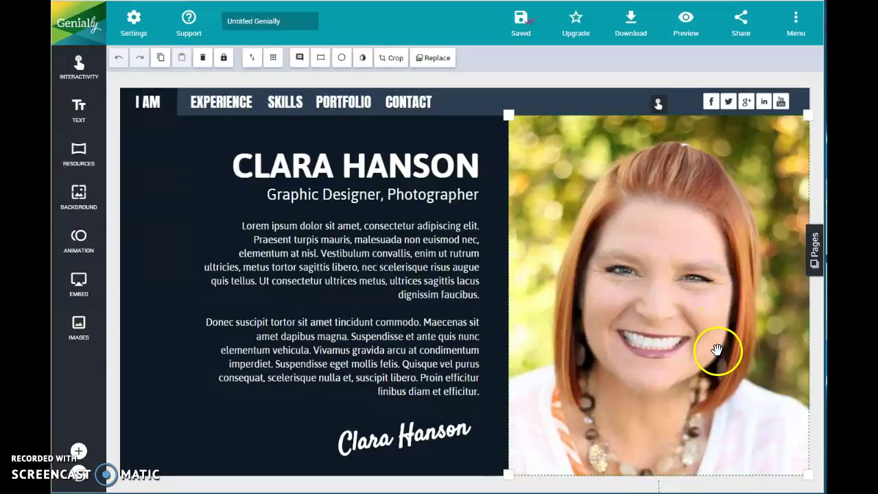
# Replace the placeholder name in the title with the author's full name.
pyautogui.click(390, 173)
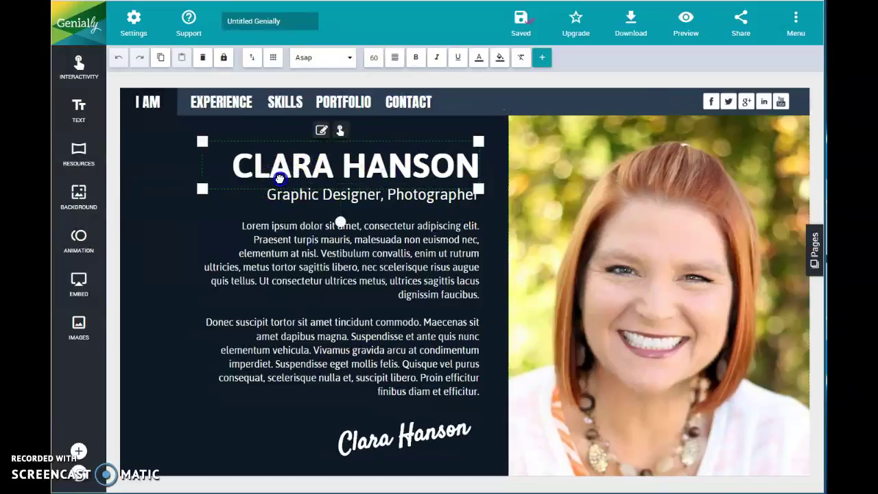
pyautogui.moveTo(231, 164); pyautogui.dragTo(637, 193)
pyautogui.write('Tonya Skinner')
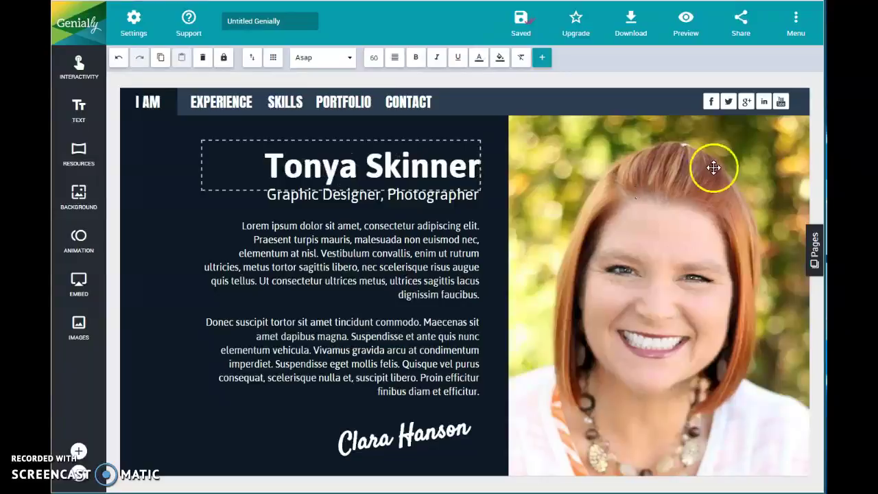
pyautogui.click(486, 126)
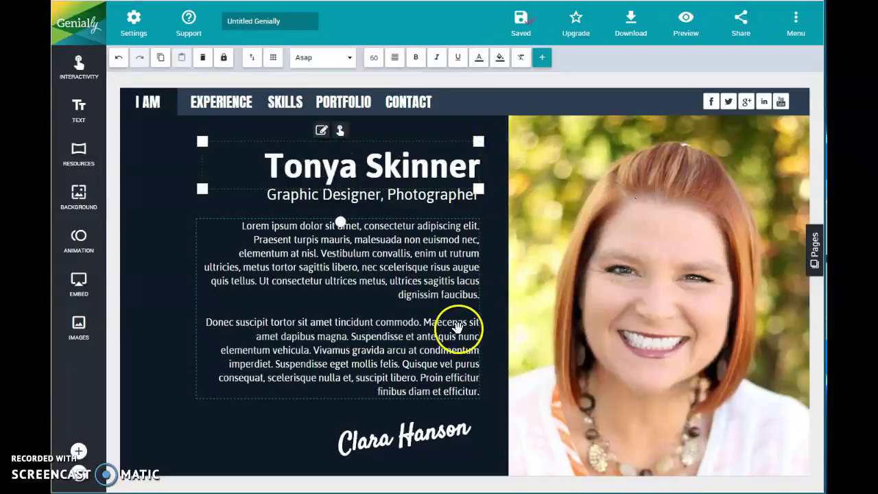
# Change the signature text to the author's name.
pyautogui.click(385, 429)
pyautogui.doubleClick(375, 439)
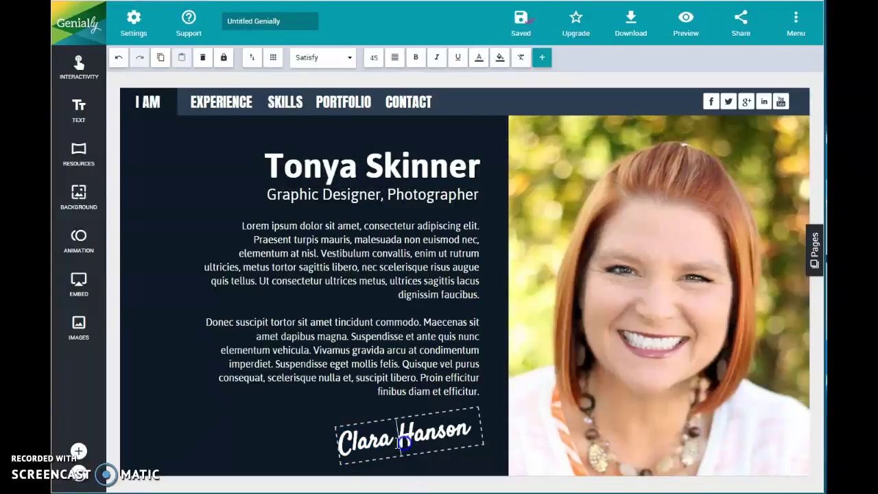
pyautogui.moveTo(345, 443); pyautogui.dragTo(472, 429)
pyautogui.click(342, 447)
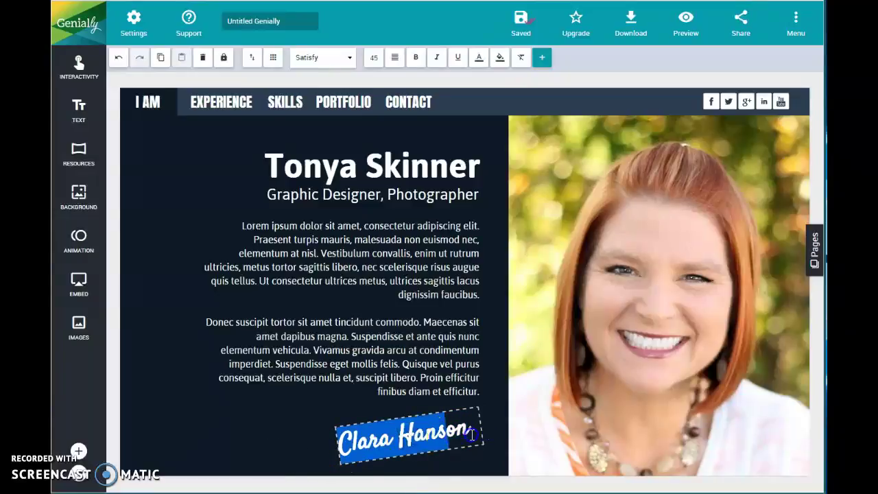
pyautogui.write('Tonya Skinner')
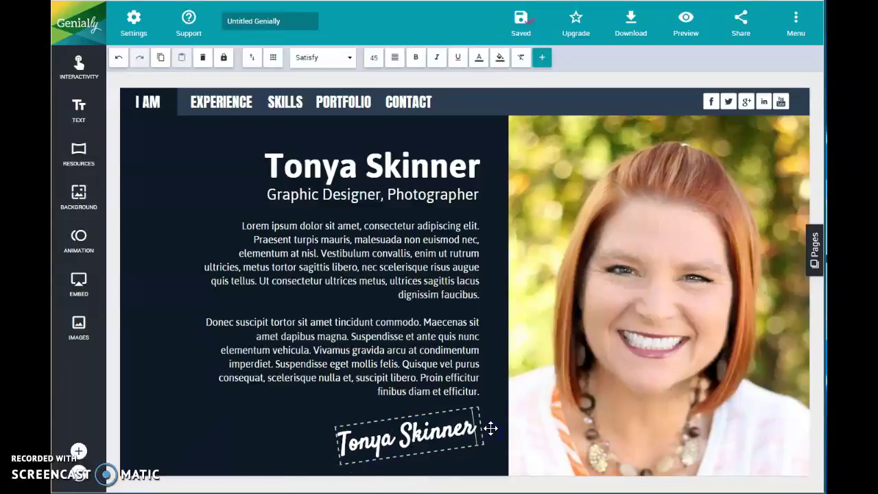
pyautogui.click(406, 438)
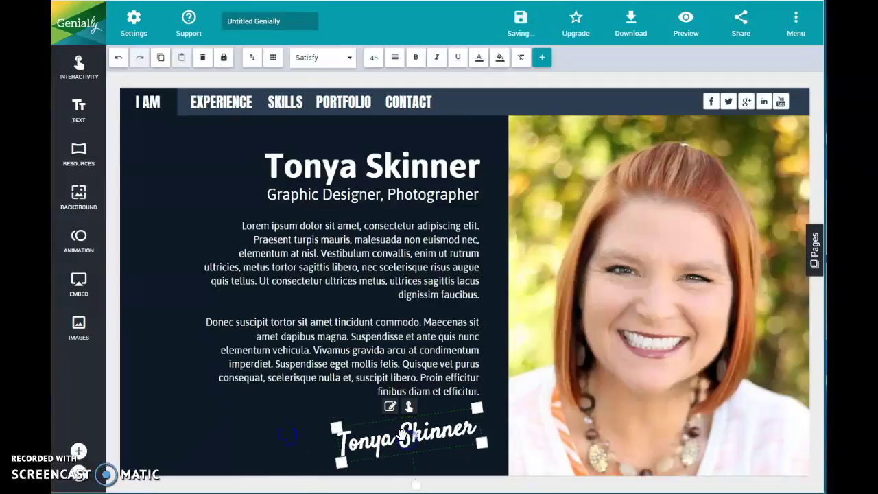
pyautogui.click(686, 33)
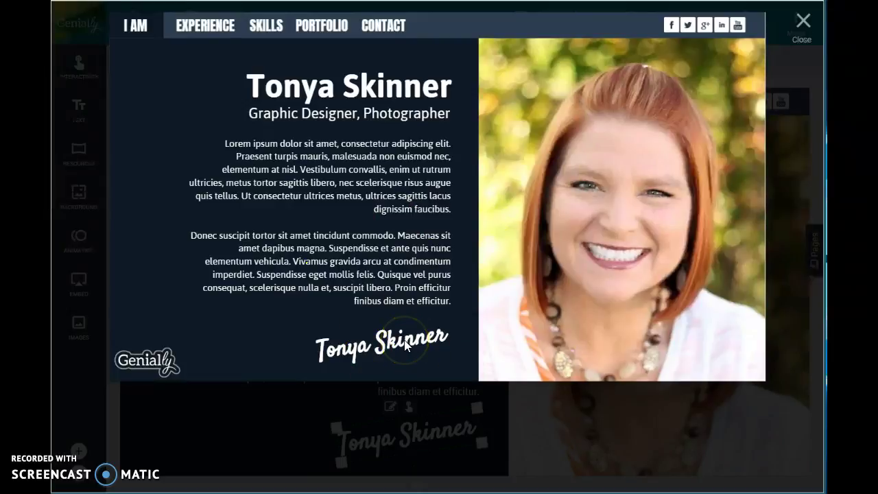
pyautogui.click(813, 25)
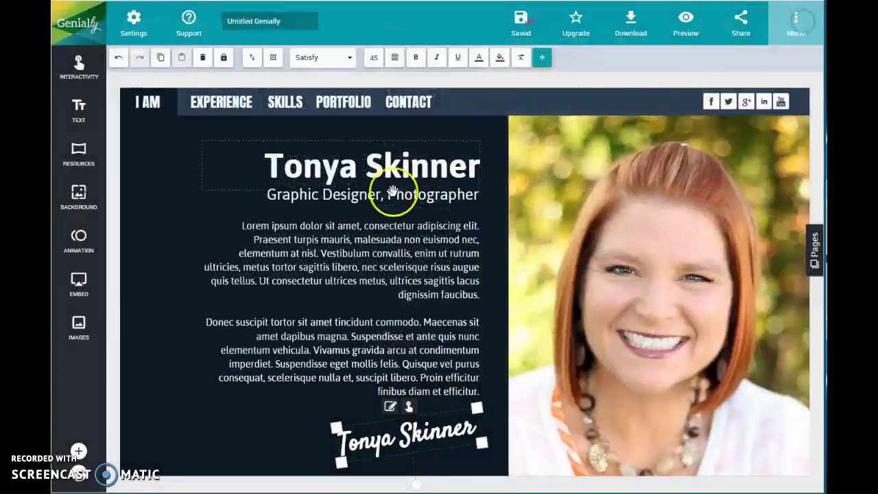
# Upload AdorableSierra.jpg from the photos folder and place it over the left text column.
pyautogui.click(74, 324)
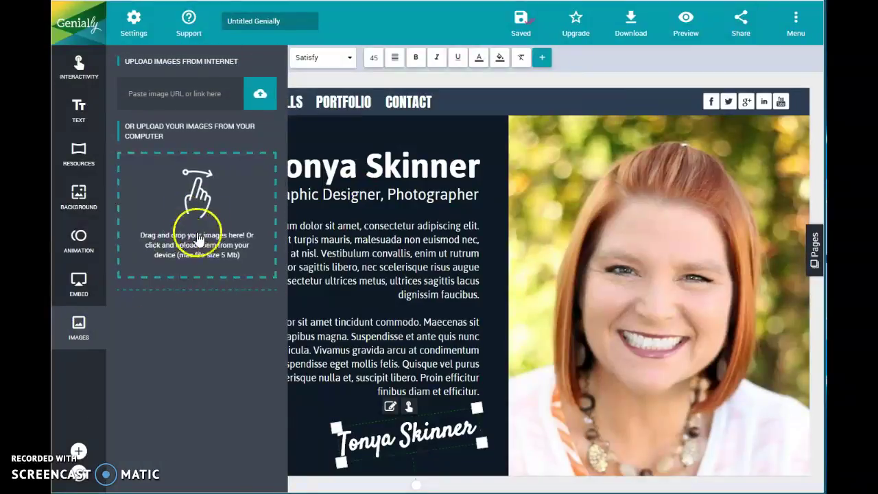
pyautogui.click(192, 187)
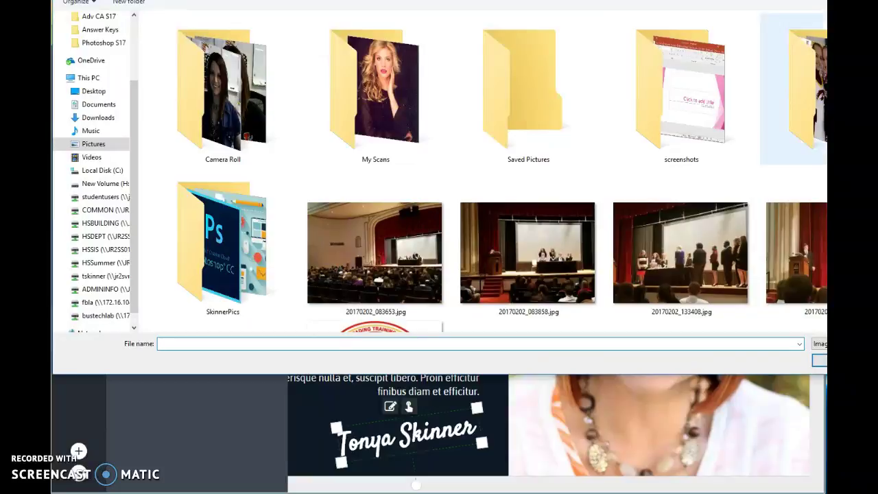
pyautogui.doubleClick(810, 89)
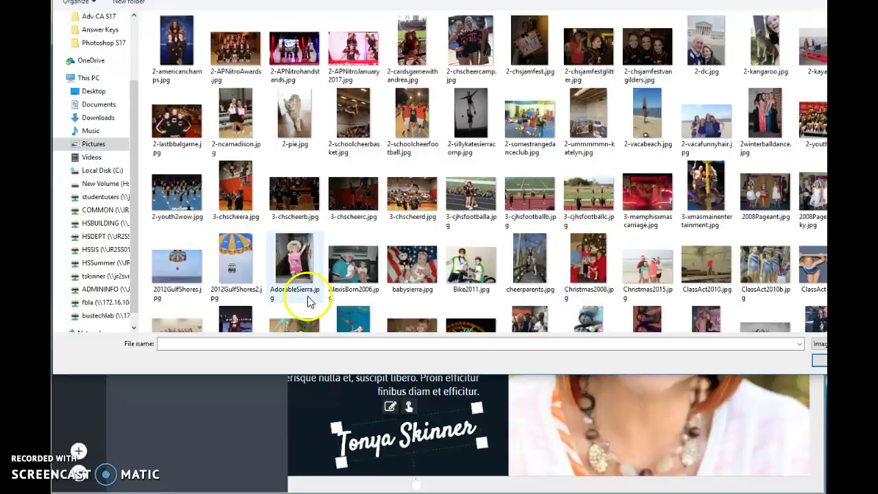
pyautogui.doubleClick(288, 264)
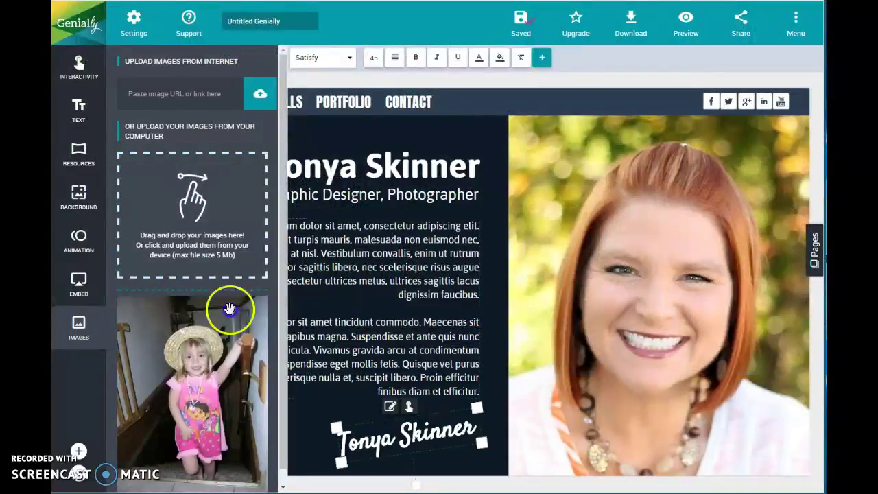
pyautogui.moveTo(208, 350); pyautogui.dragTo(477, 182)
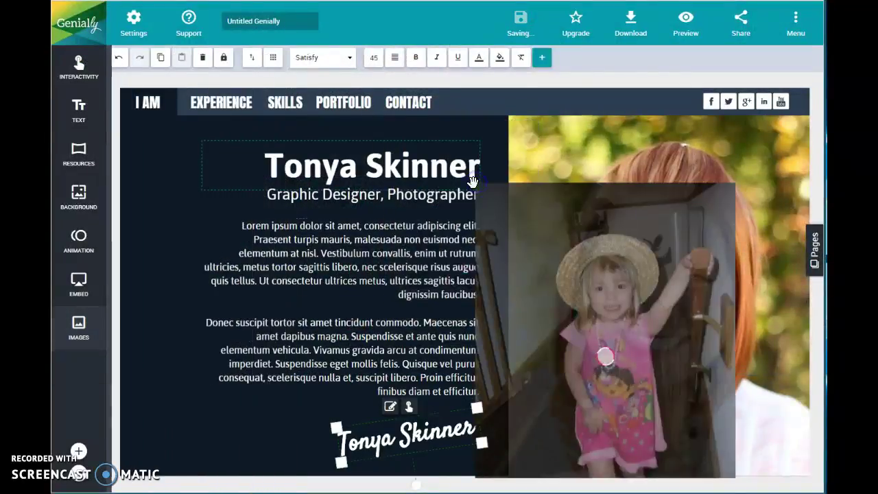
pyautogui.moveTo(613, 236); pyautogui.dragTo(365, 182)
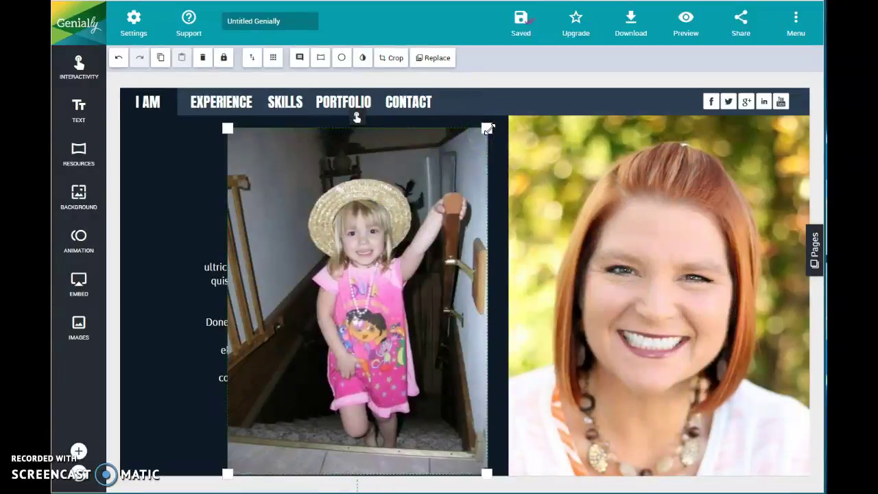
# Shrink the child photo, move it to the top-left corner, and apply the oval mask.
pyautogui.moveTo(487, 129); pyautogui.dragTo(336, 335)
pyautogui.moveTo(302, 392); pyautogui.dragTo(204, 183)
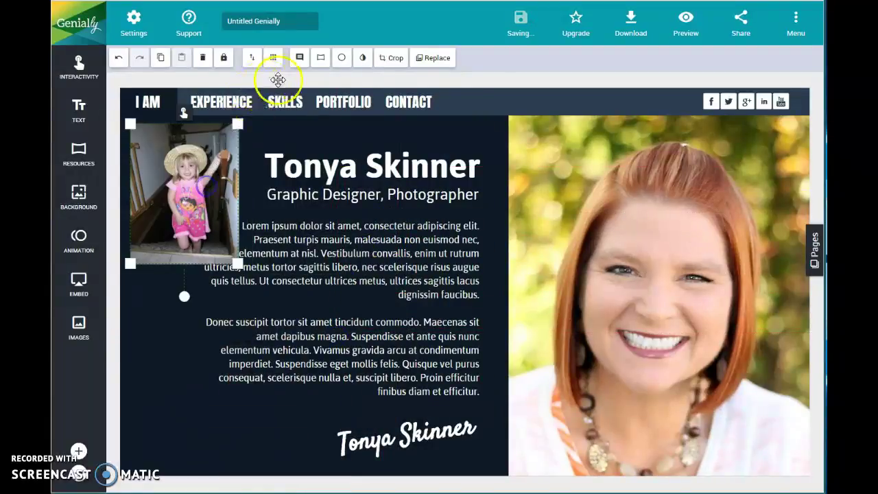
pyautogui.click(321, 61)
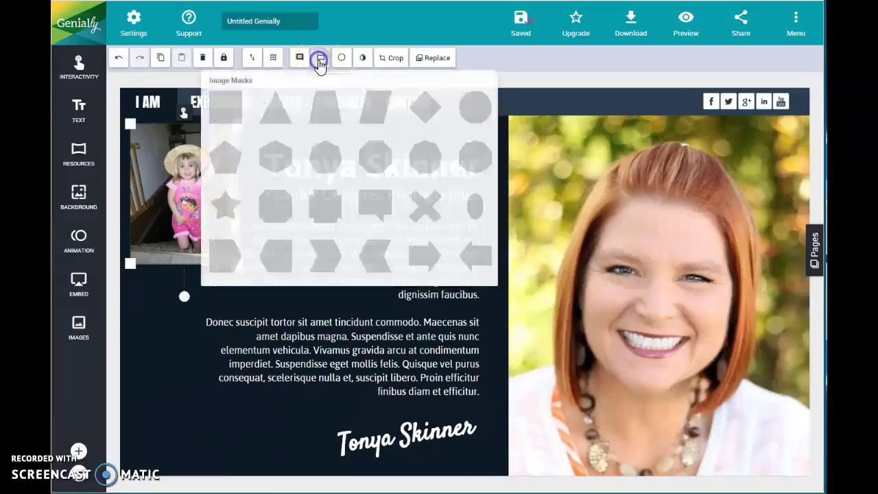
pyautogui.click(475, 210)
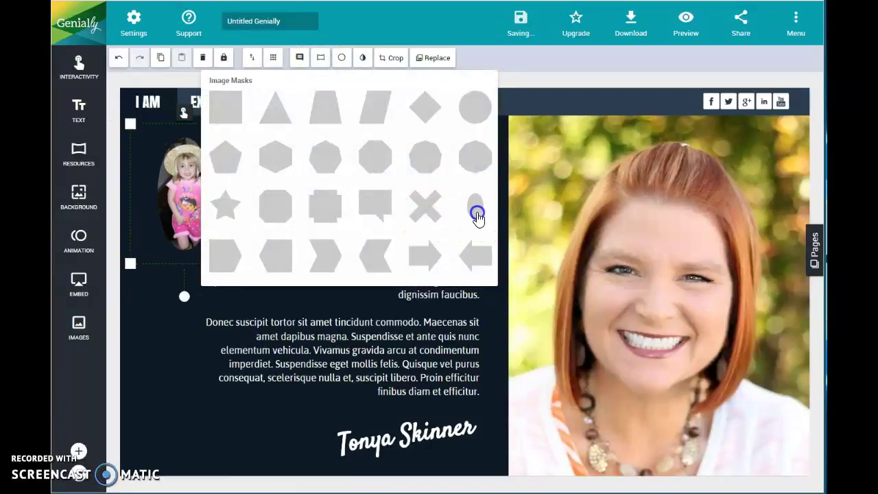
pyautogui.click(170, 295)
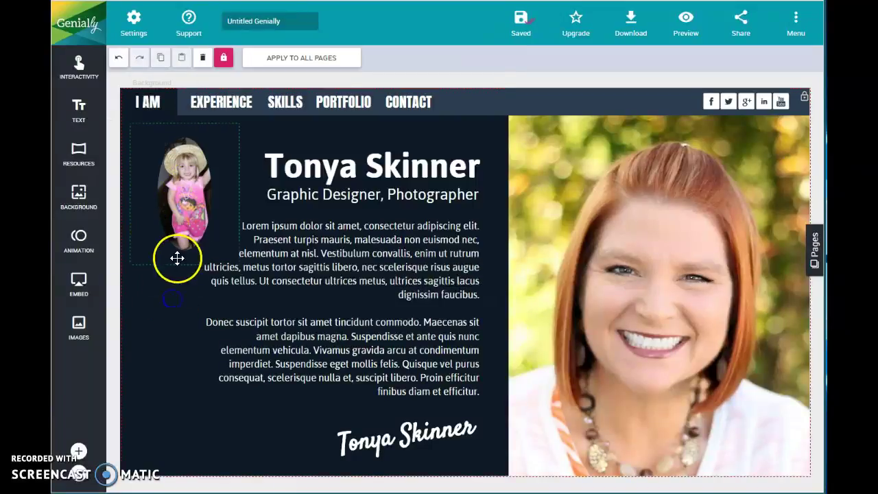
pyautogui.moveTo(191, 174); pyautogui.dragTo(174, 173)
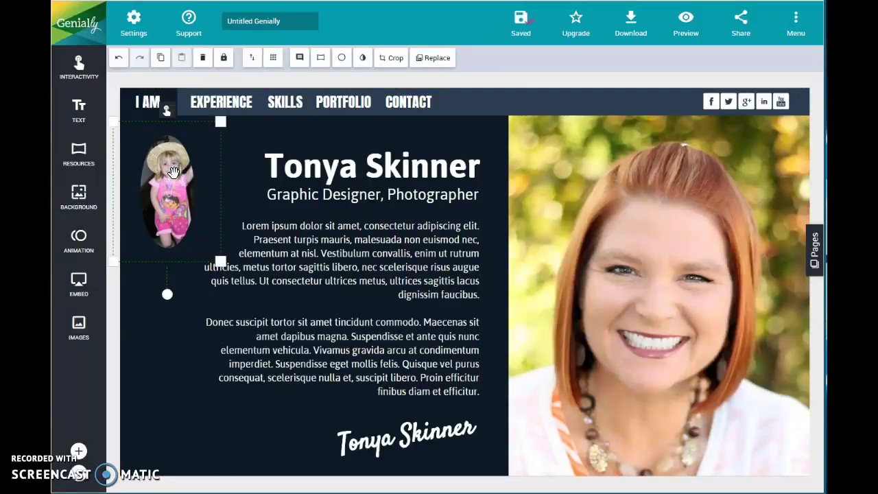
# Add a Window interactive effect to the oval photo.
pyautogui.click(79, 66)
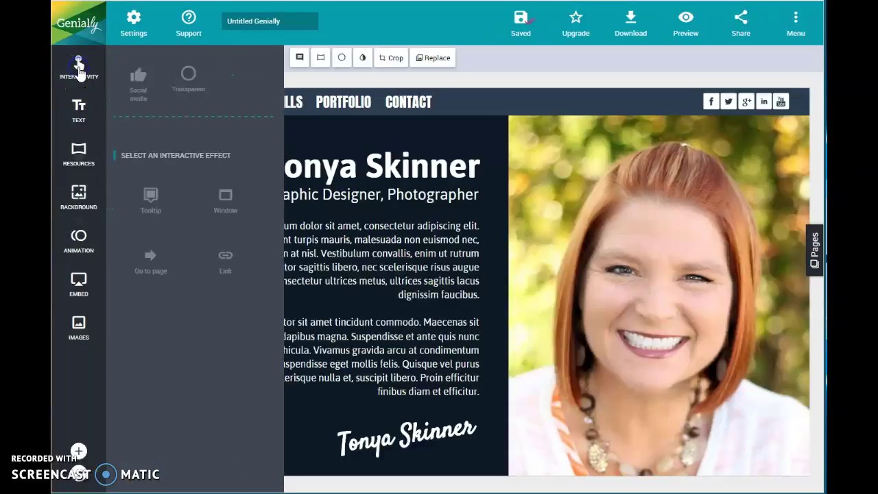
pyautogui.moveTo(241, 98); pyautogui.dragTo(245, 98)
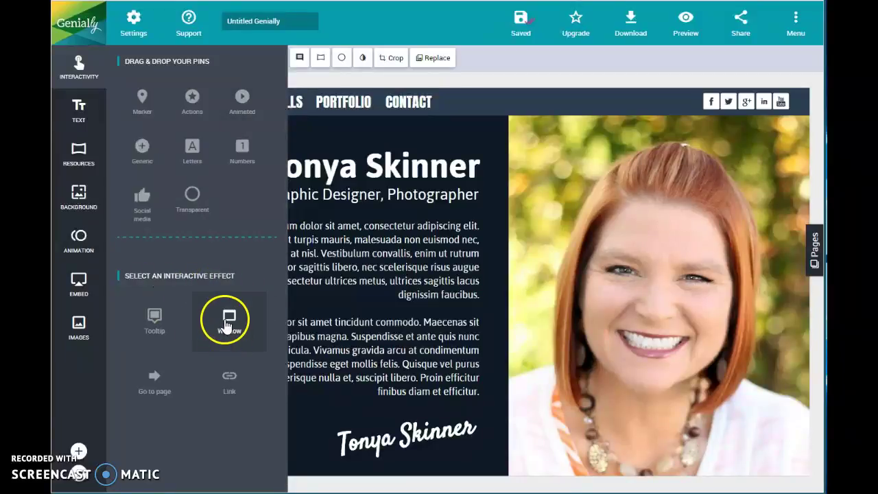
pyautogui.click(228, 320)
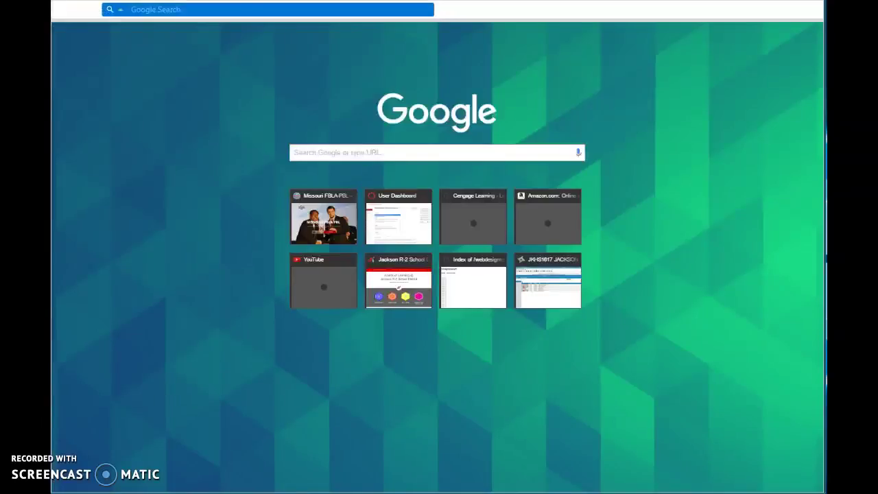
# Open YouTube and pause the BEST LOVE SONGS 2017 instrumental music video.
pyautogui.write('yout')
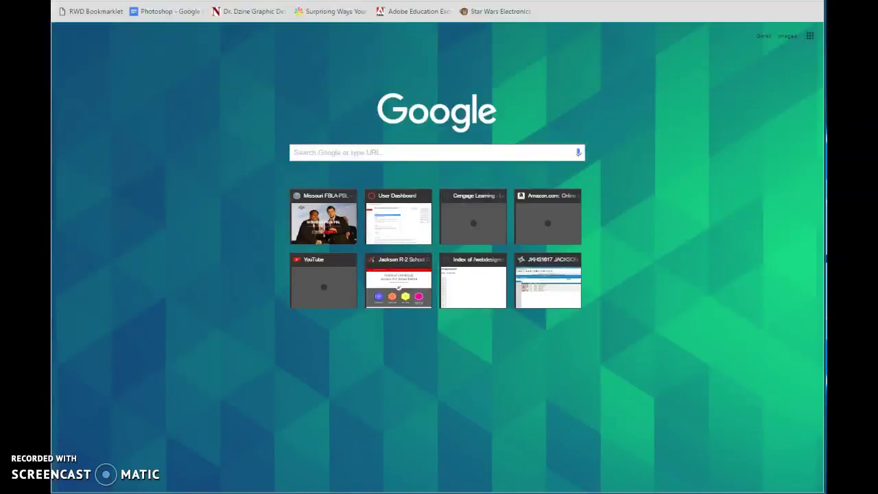
pyautogui.press('Return')
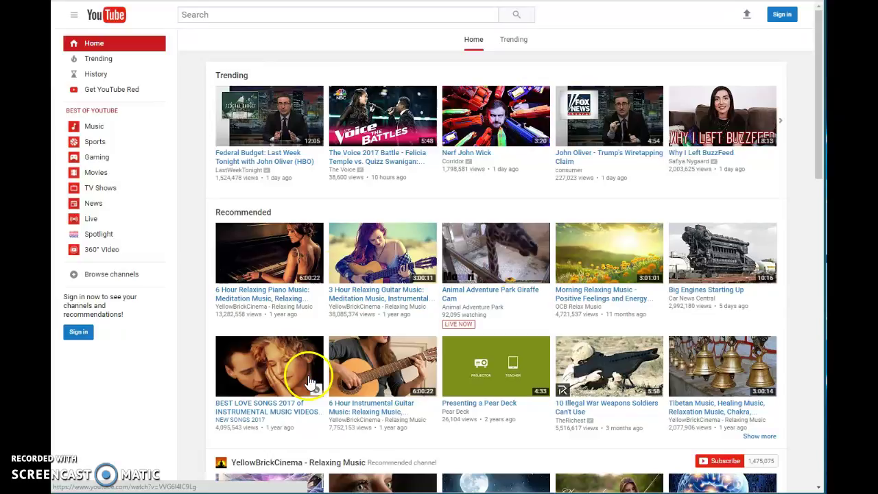
pyautogui.click(277, 371)
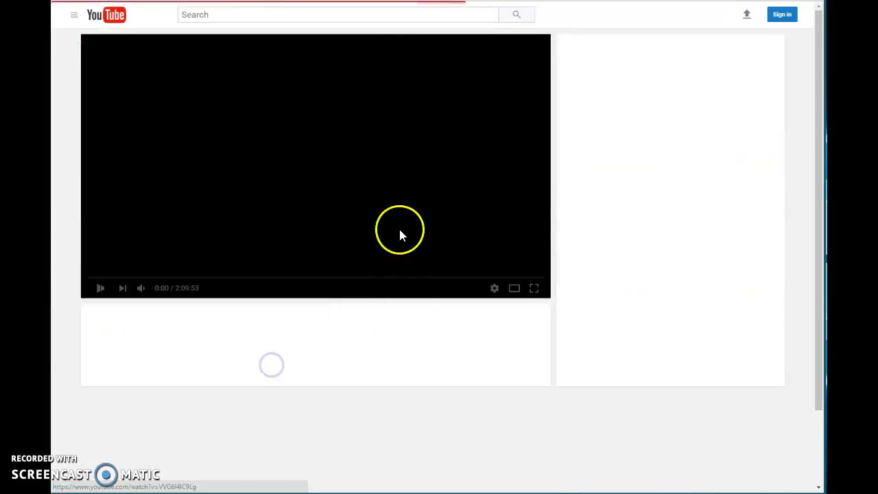
pyautogui.click(100, 288)
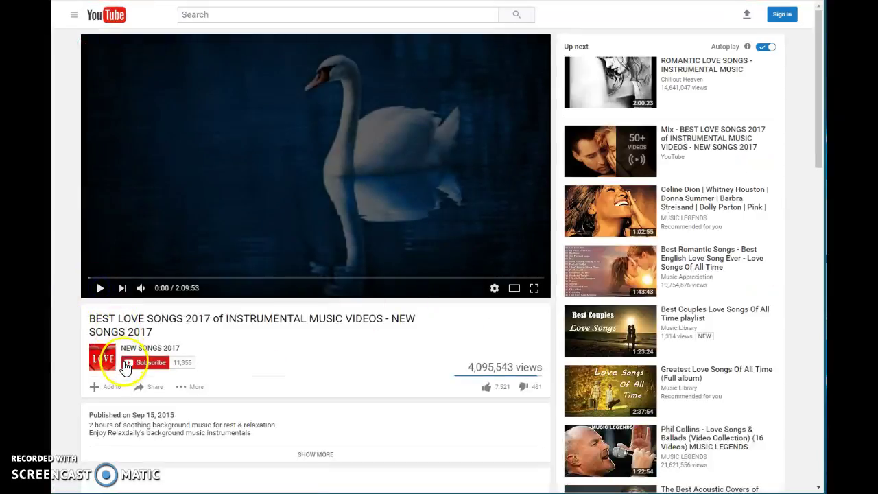
# Copy the video's embed iframe code from Share > Embed.
pyautogui.click(142, 389)
pyautogui.scroll(-1, 142, 385)
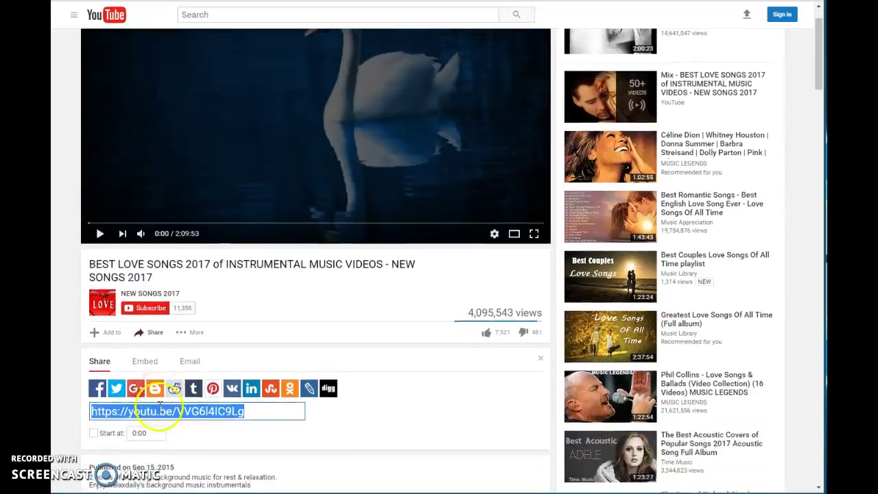
pyautogui.click(143, 364)
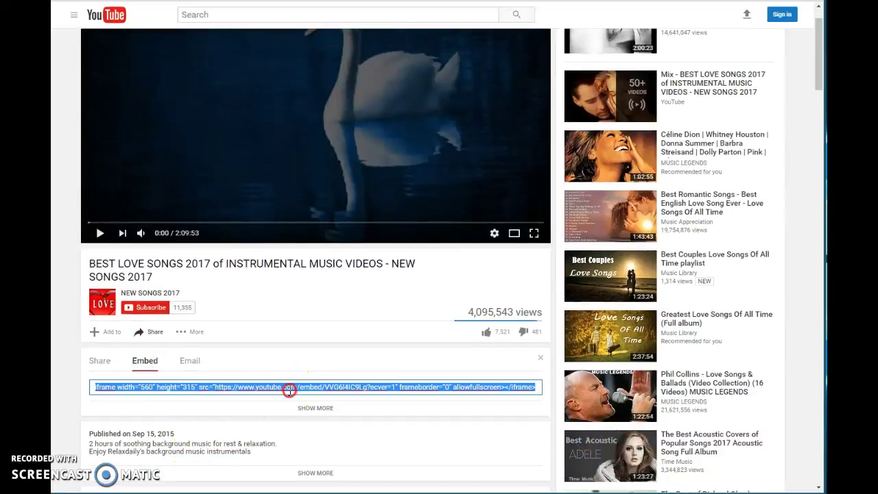
pyautogui.rightClick(289, 389)
pyautogui.click(321, 206)
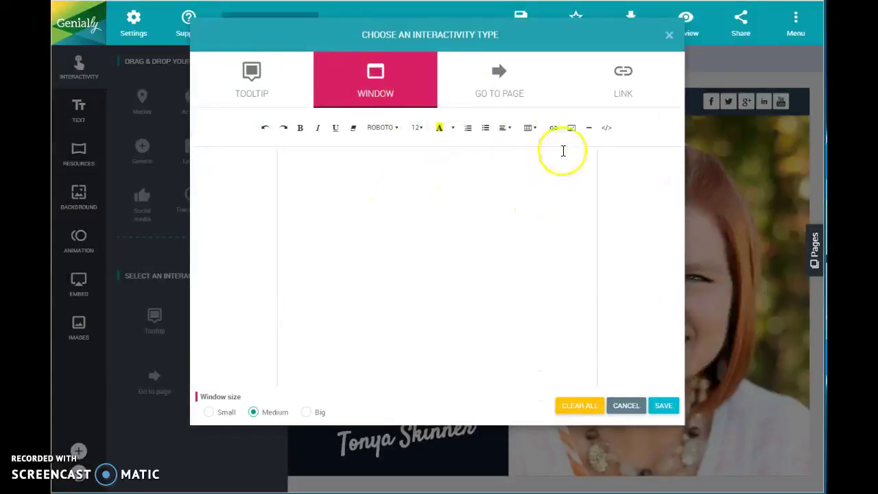
# Paste the YouTube iframe code into the window's code view and save at Medium size.
pyautogui.click(607, 129)
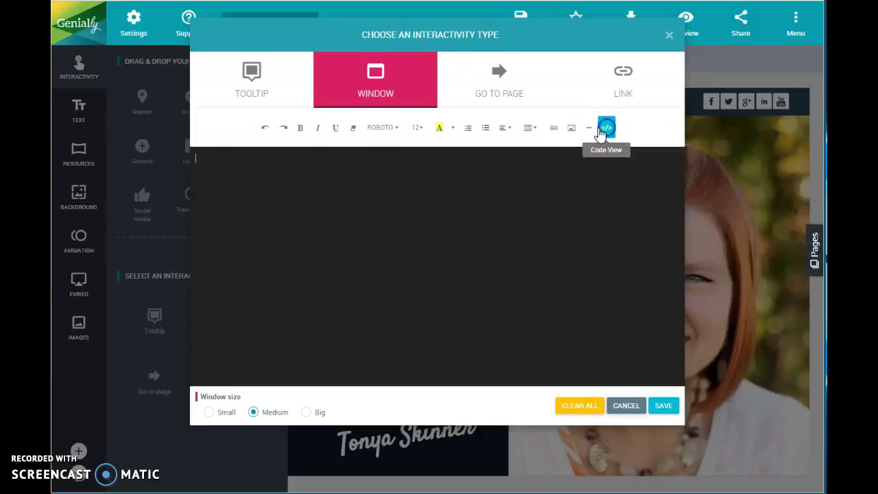
pyautogui.rightClick(219, 166)
pyautogui.click(244, 229)
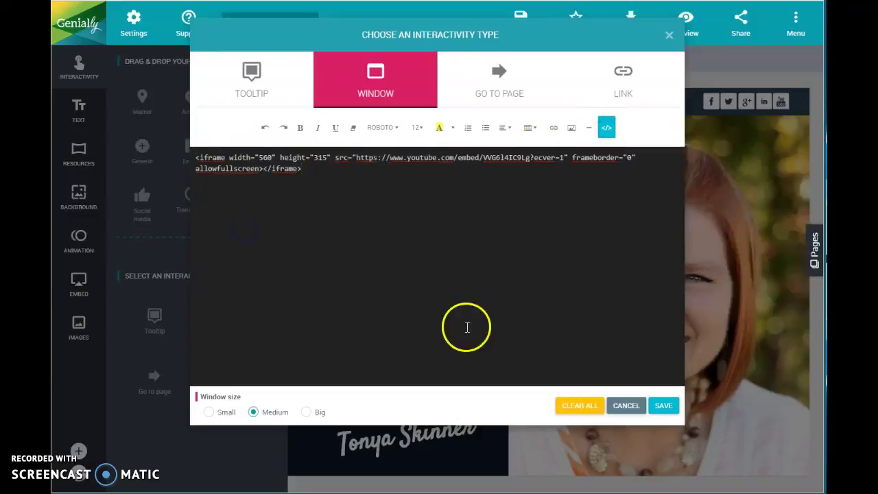
pyautogui.click(664, 408)
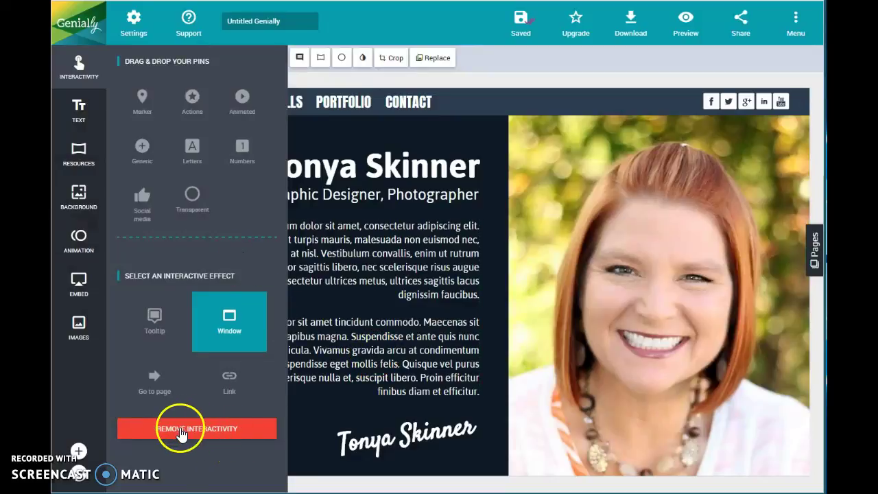
pyautogui.click(336, 450)
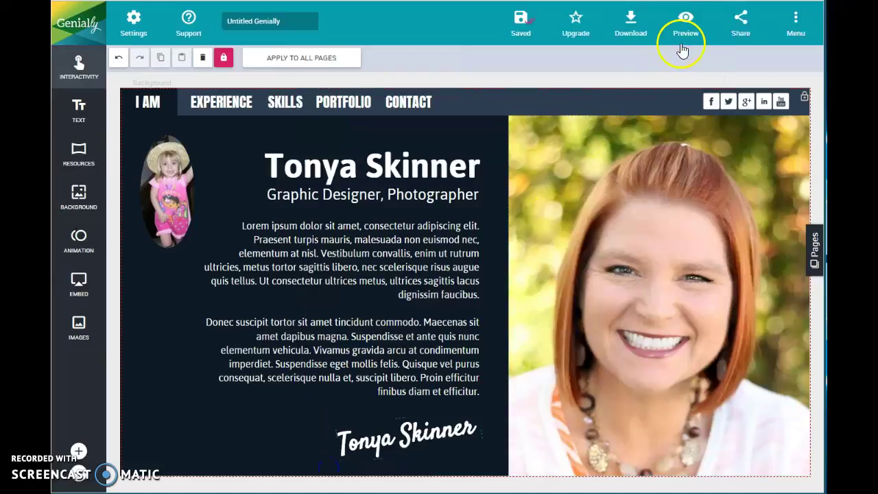
pyautogui.click(688, 31)
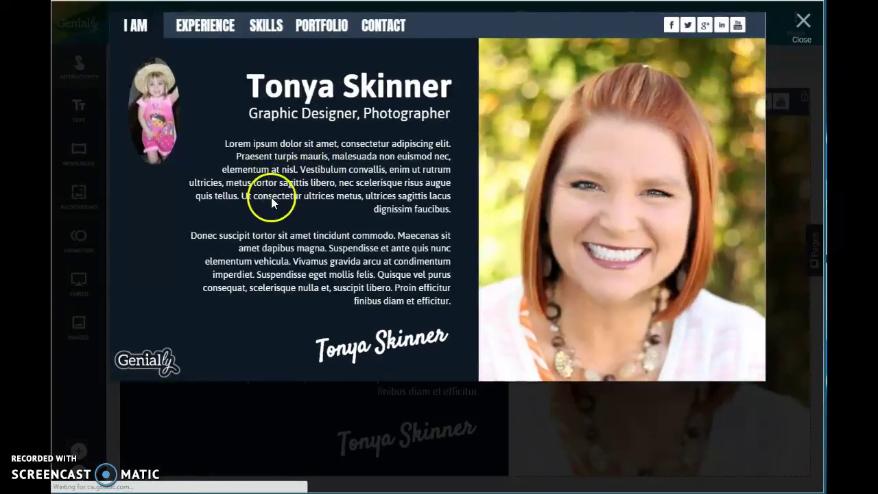
pyautogui.click(155, 130)
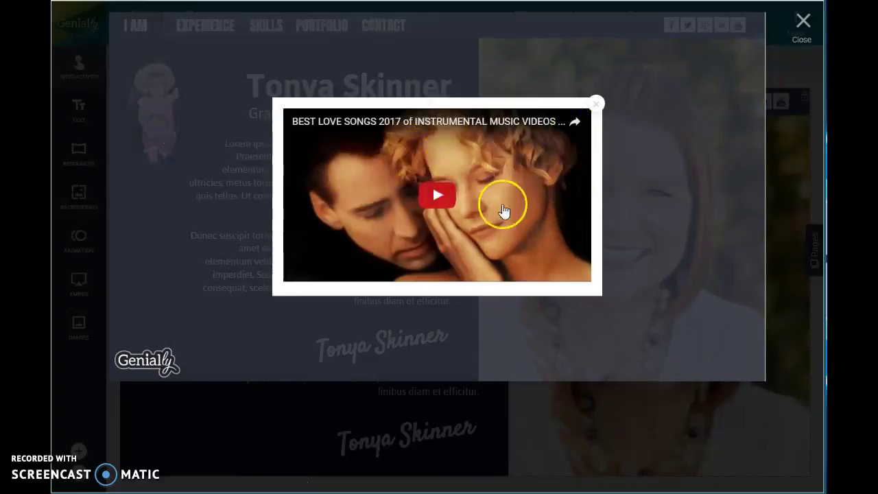
pyautogui.click(597, 104)
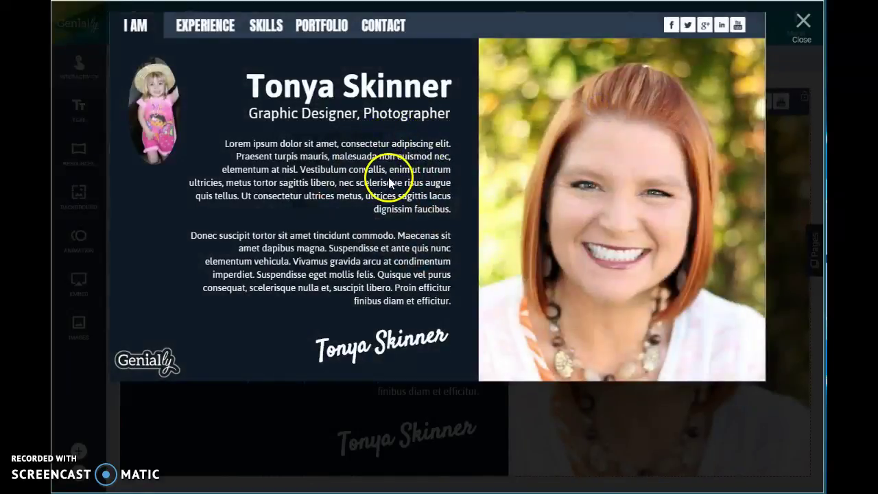
pyautogui.click(808, 27)
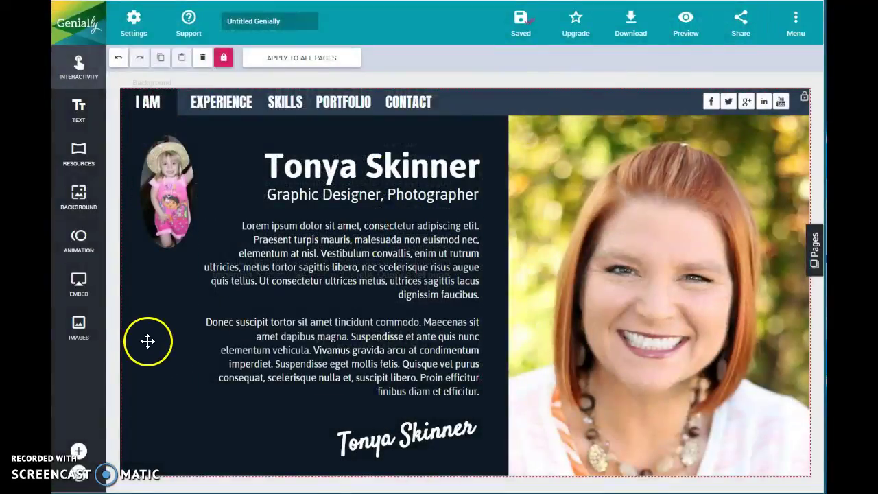
# Give the oval photo a continuous bounce animation and check it in Preview.
pyautogui.click(177, 229)
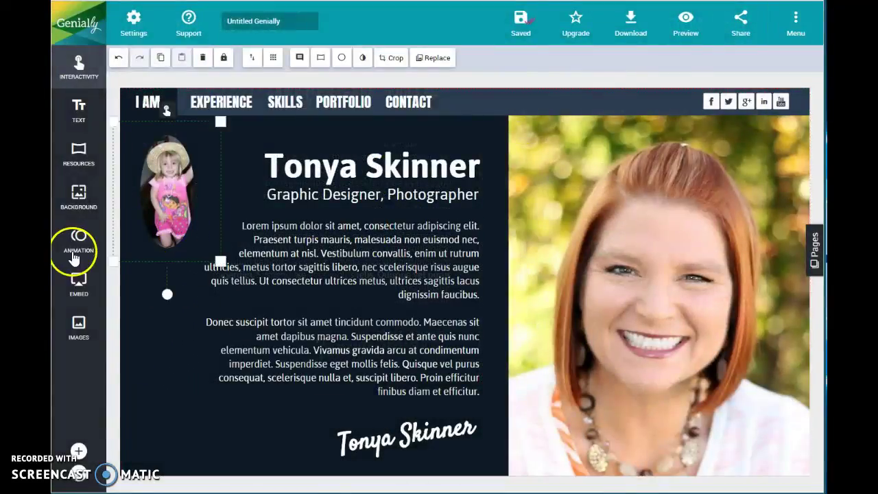
pyautogui.click(75, 255)
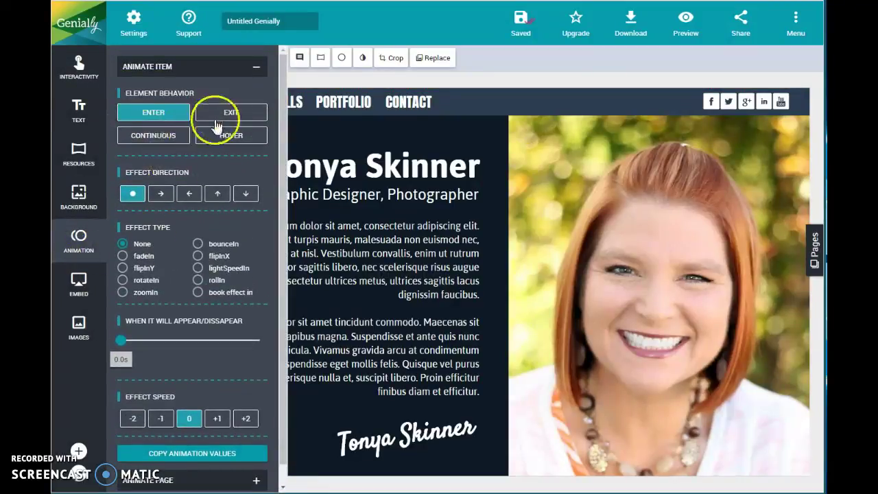
pyautogui.click(156, 136)
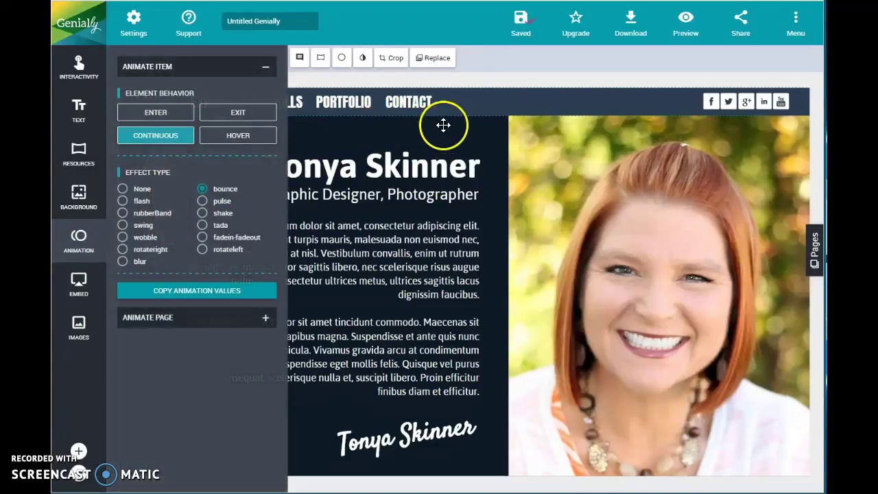
pyautogui.click(319, 460)
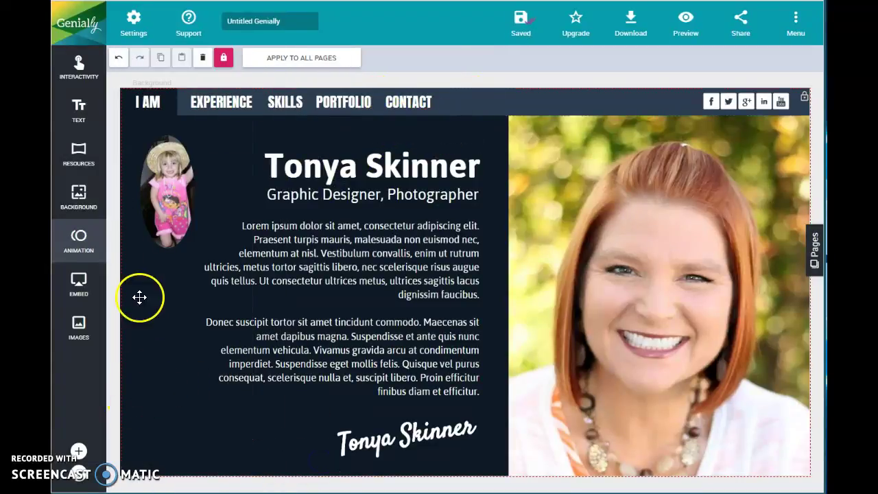
pyautogui.click(686, 20)
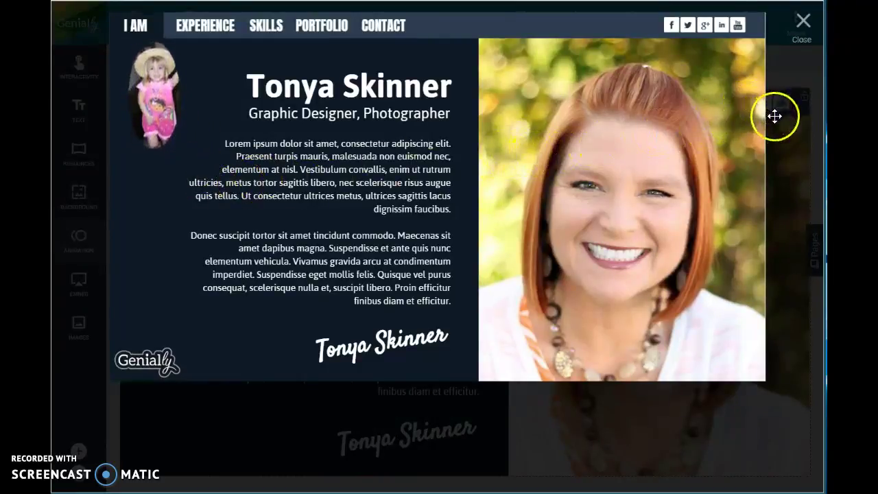
pyautogui.click(804, 28)
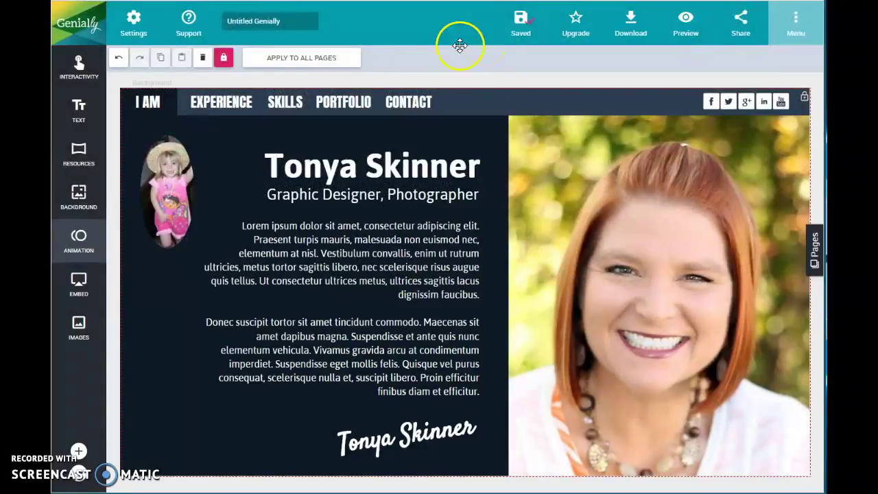
# Rename the portfolio to Resume and leave the editor for My Works.
pyautogui.click(247, 21)
pyautogui.click(197, 18)
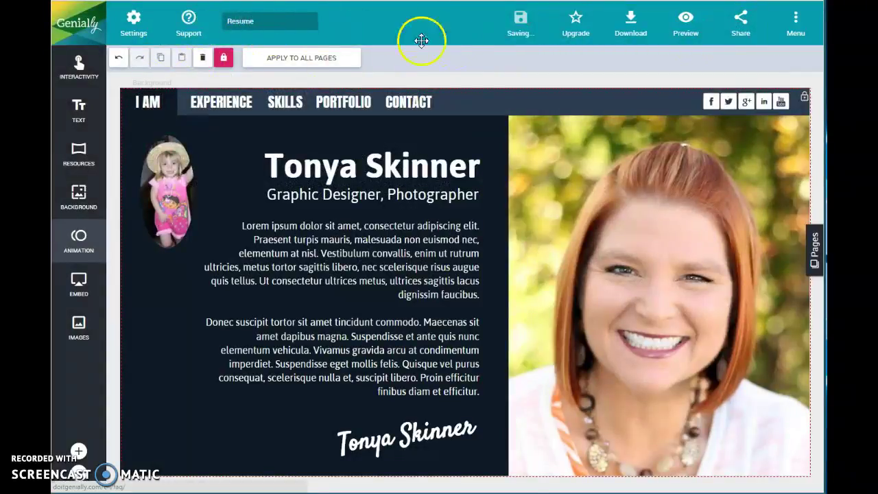
pyautogui.click(82, 29)
pyautogui.click(485, 56)
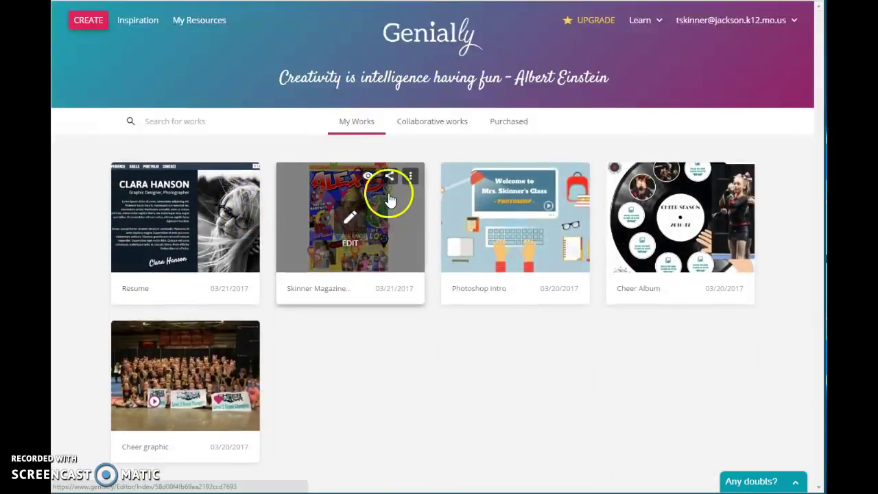
# Select the magazine project's share link for copying.
pyautogui.click(390, 177)
pyautogui.click(413, 185)
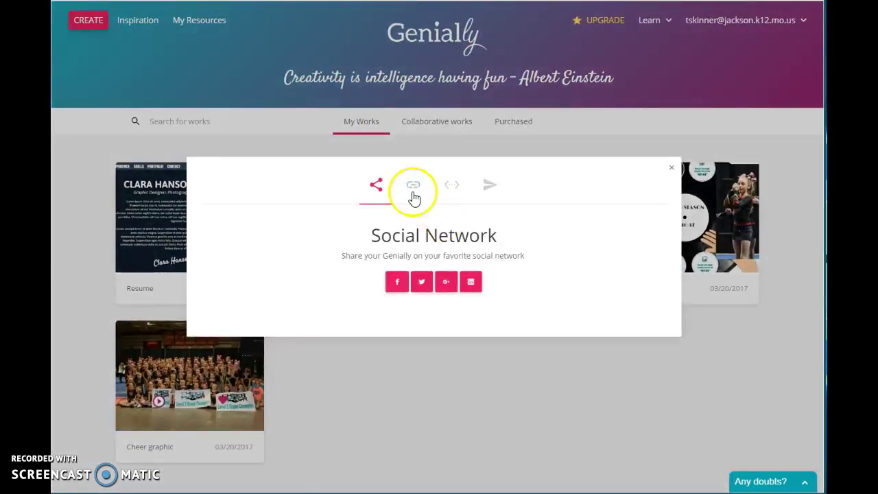
pyautogui.click(308, 293)
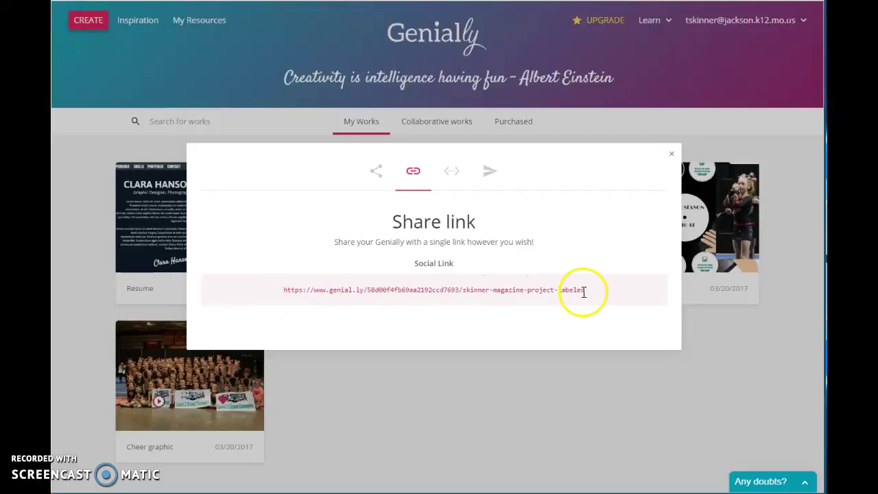
pyautogui.moveTo(580, 291); pyautogui.dragTo(280, 290)
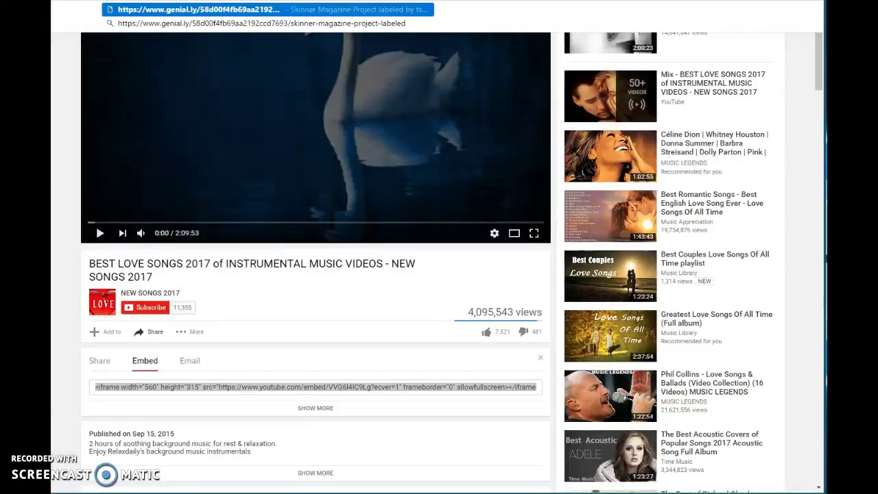
# Load the Skinner Magazine Project share link and view its interactive cover with hotspot markers.
pyautogui.hotkey('alt', 'Left')
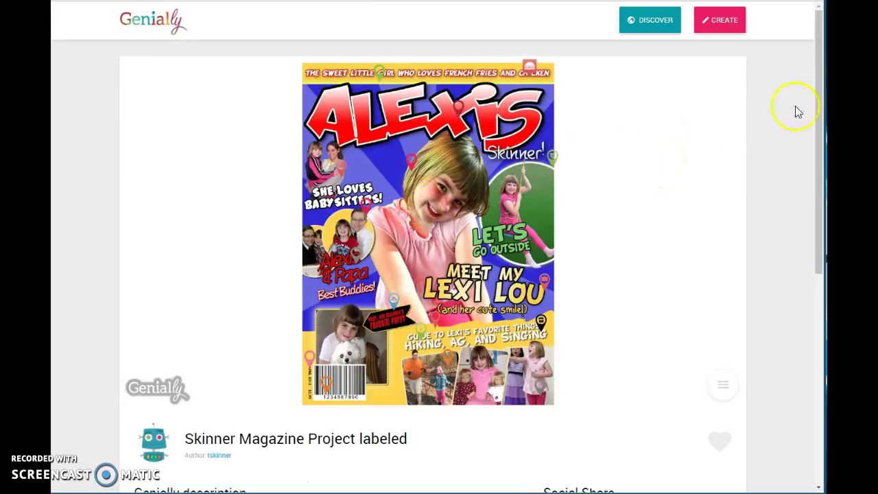
pyautogui.moveTo(819, 89); pyautogui.dragTo(794, 124)
pyautogui.click(818, 129)
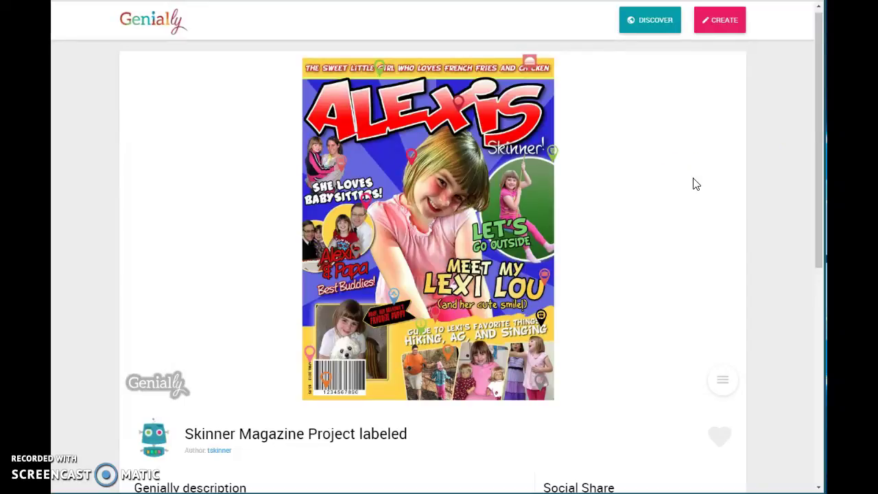
pyautogui.moveTo(428, 118)
pyautogui.mouseDown()
pyautogui.moveTo(452, 220)
pyautogui.moveTo(643, 259)
pyautogui.mouseUp()
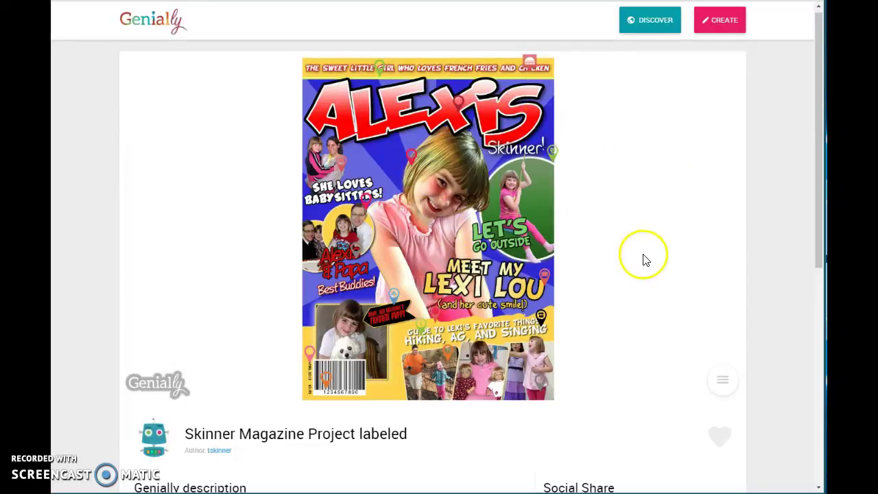